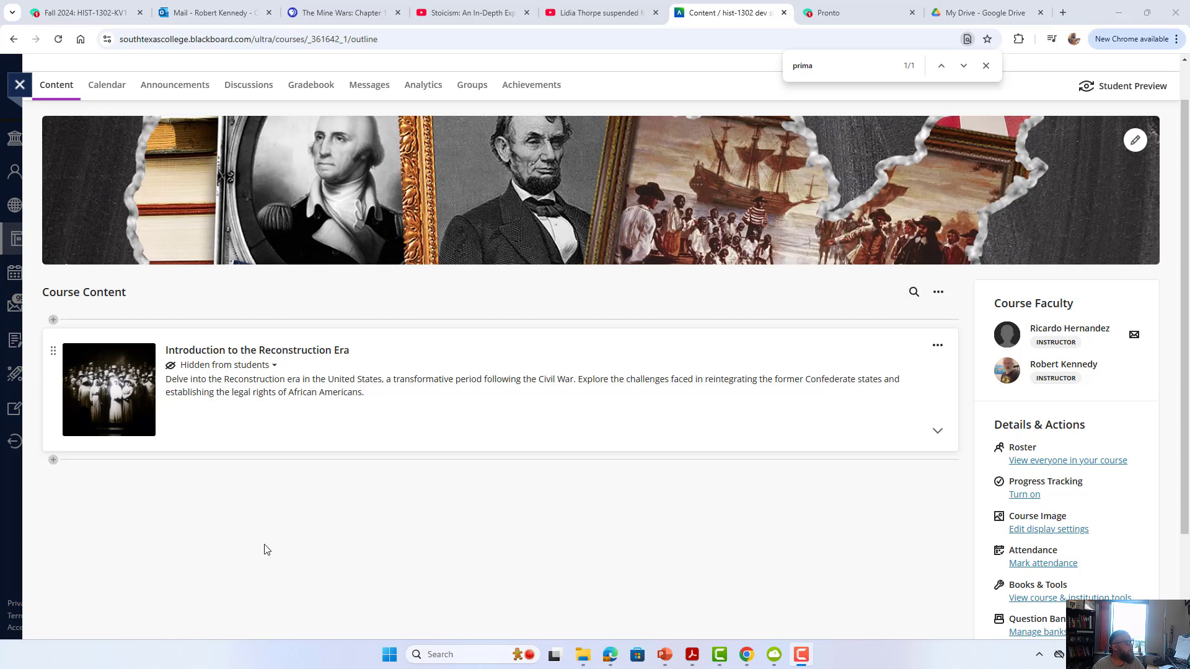
- Open the course's question banks and start an auto-generated question bank
scroll(1067, 509, "down", 2)
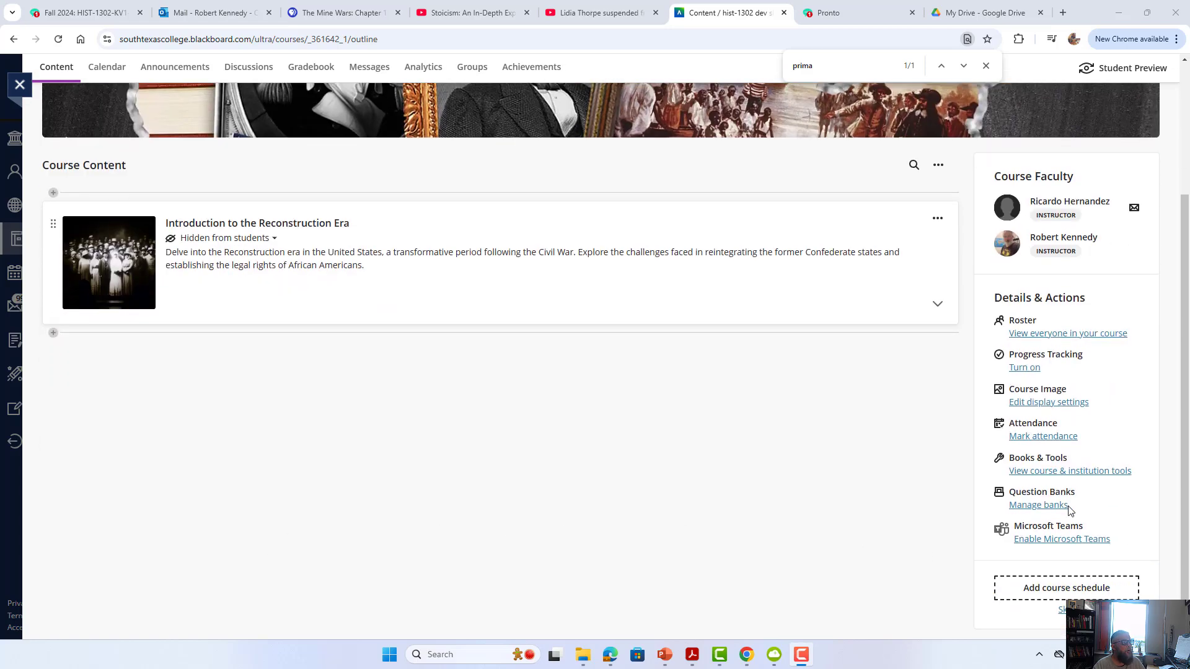
left_click(1019, 506)
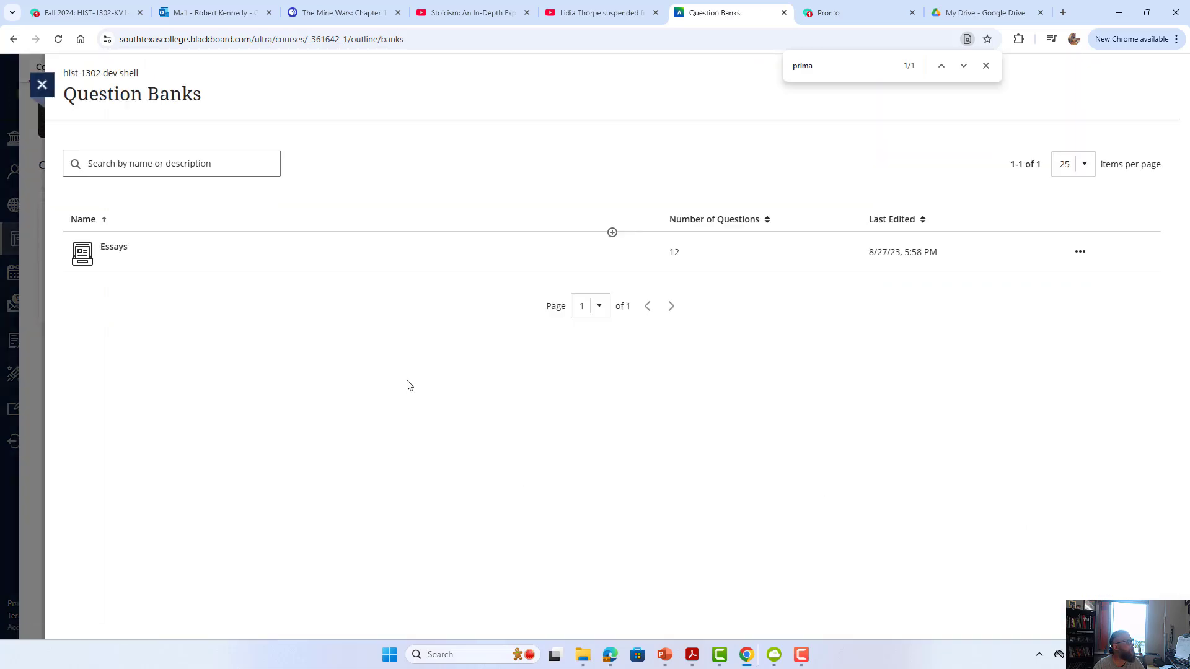
left_click(612, 233)
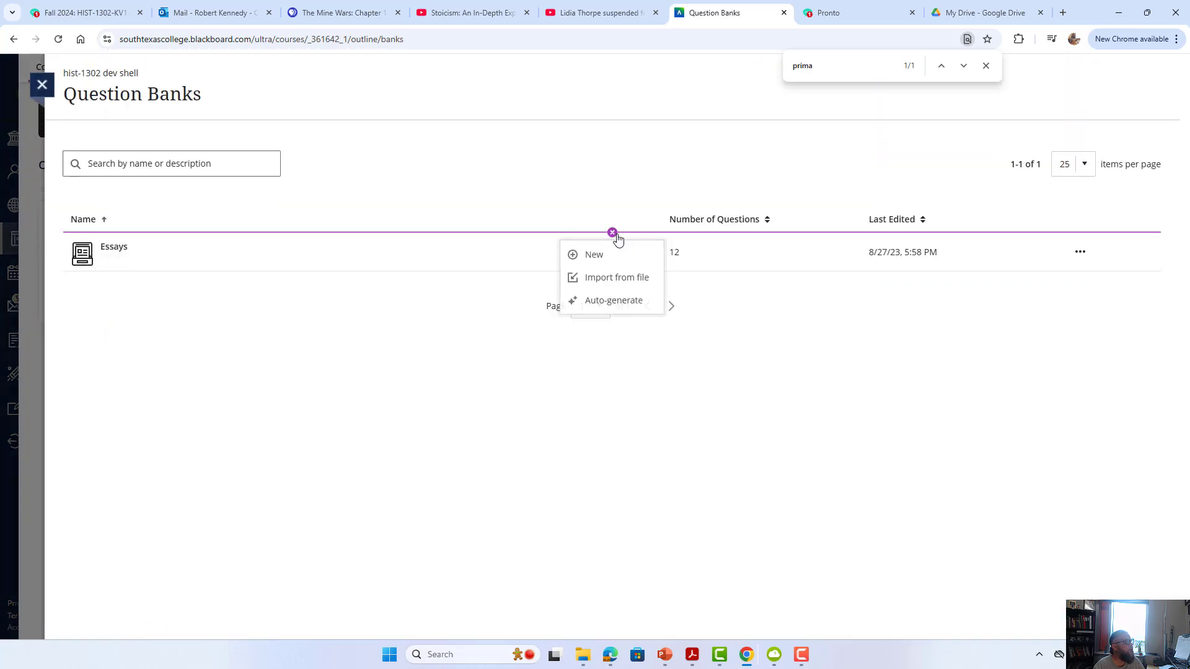
left_click(613, 306)
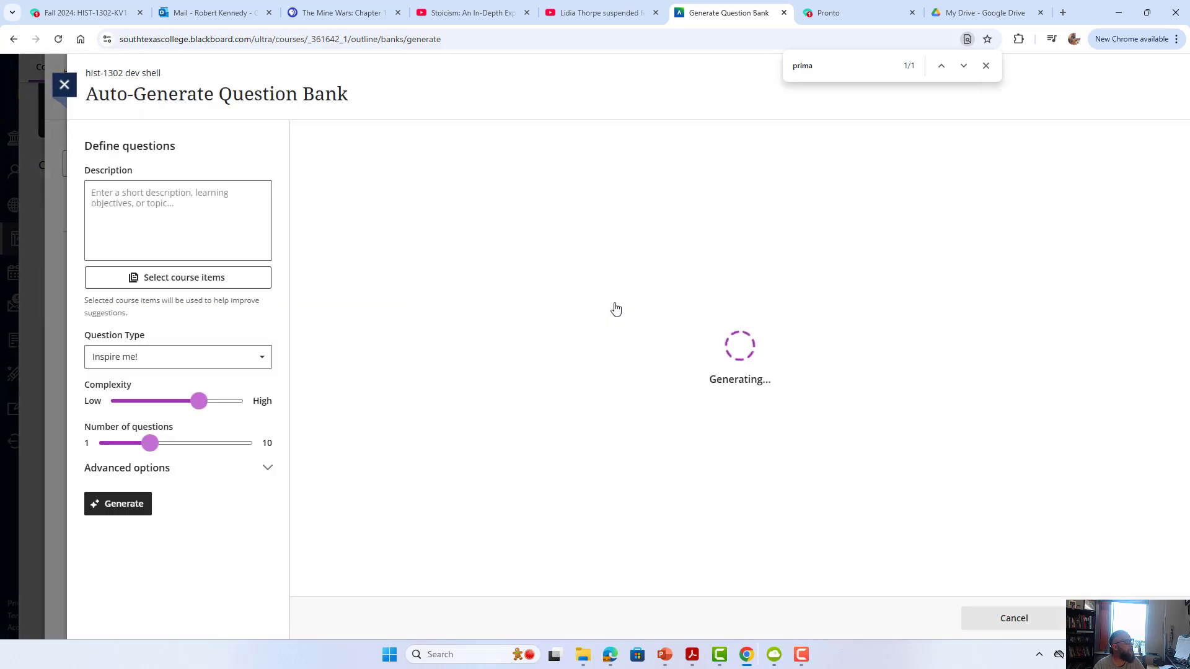
- Use "Reconstruction: Part I (US History EOC Review - USHC 3.3) - Interactive Book" from the Reconstruction Content folder as the source course item
left_click(174, 279)
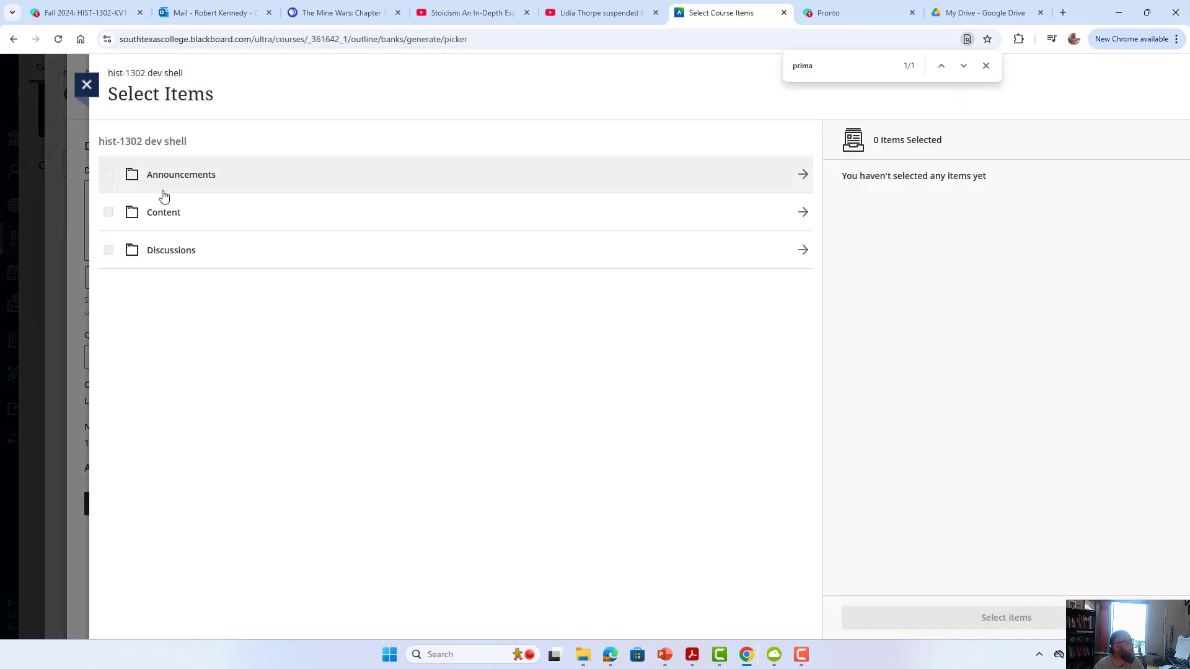
left_click(169, 213)
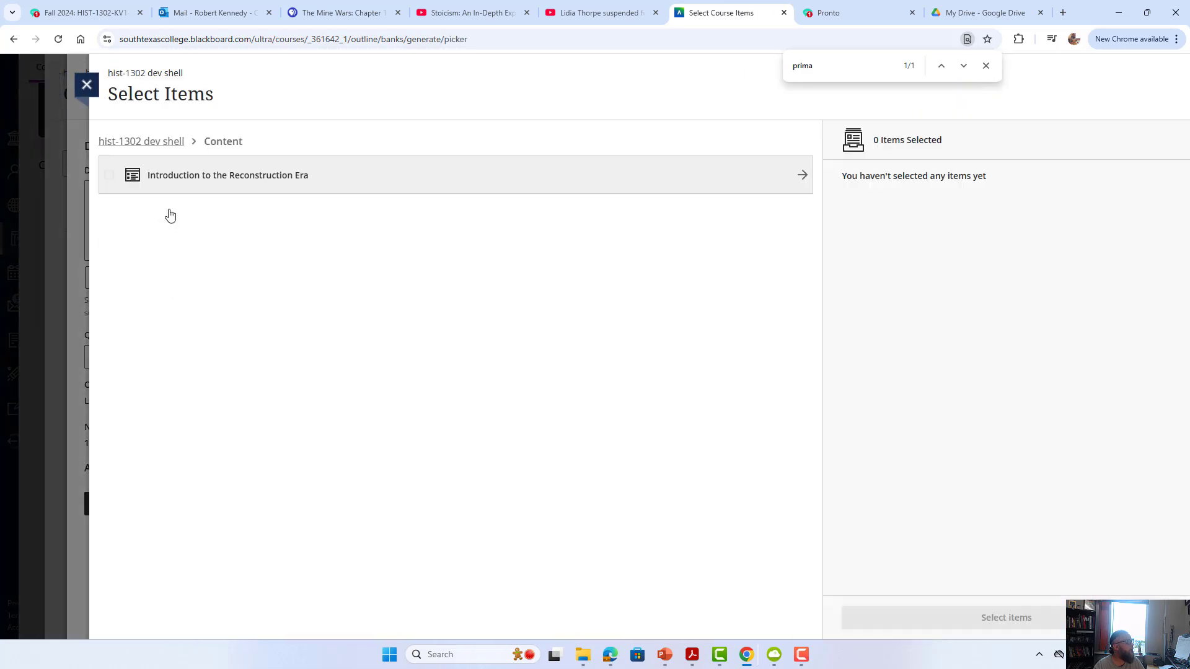
left_click(181, 177)
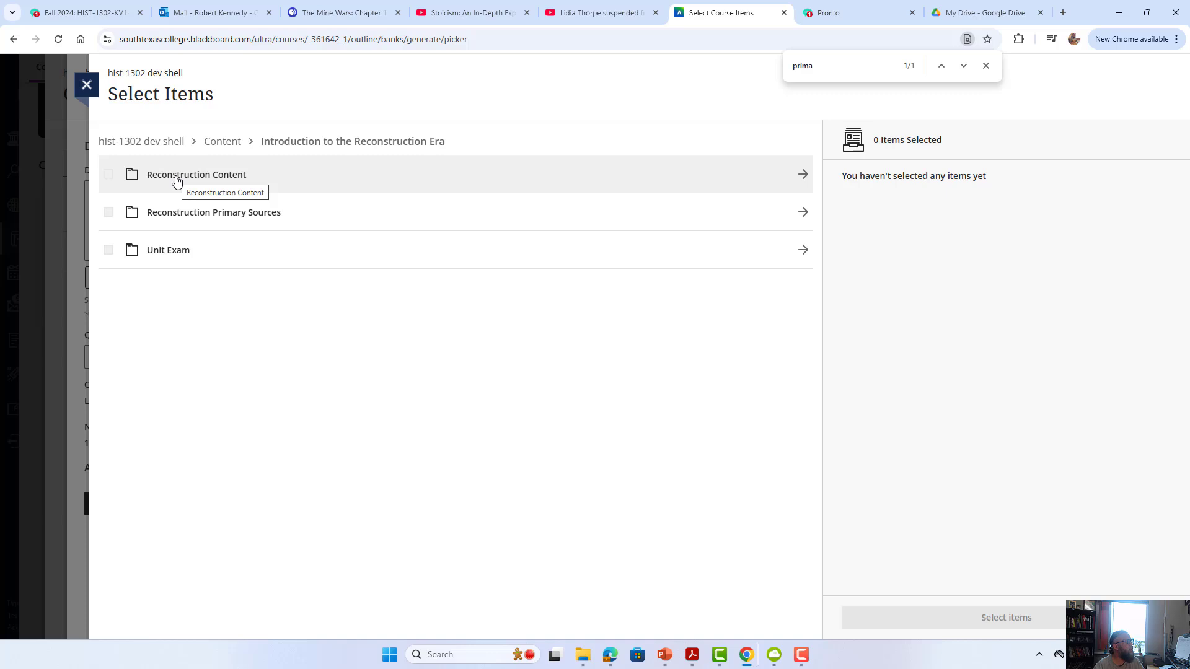
left_click(177, 181)
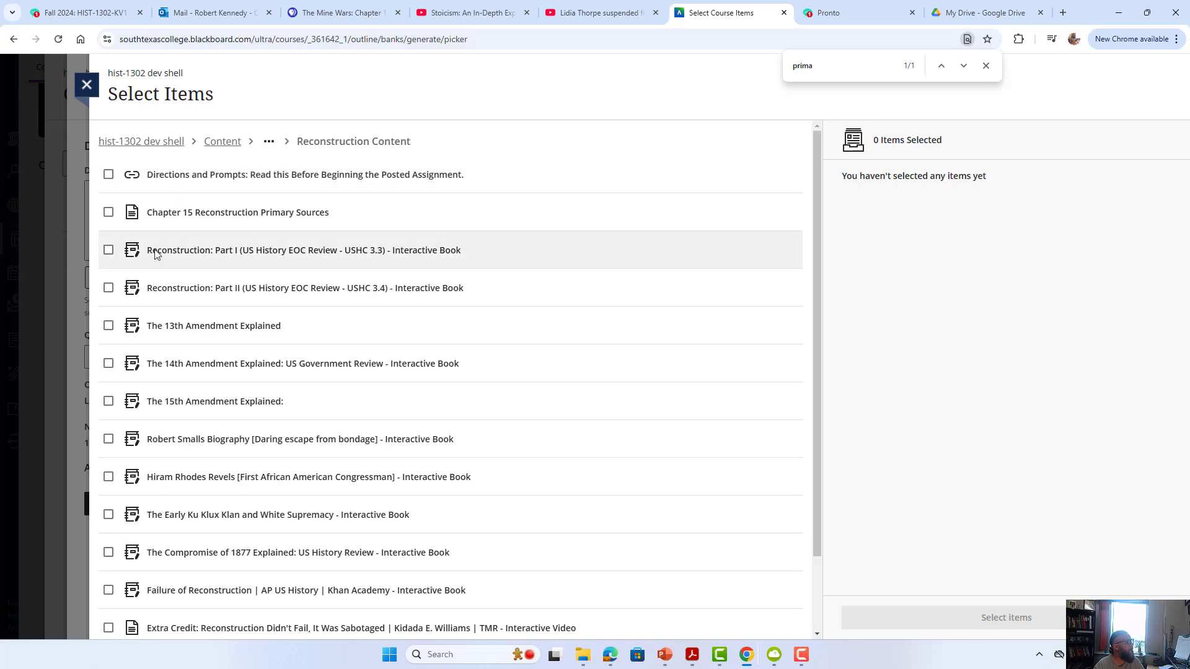
left_click(110, 251)
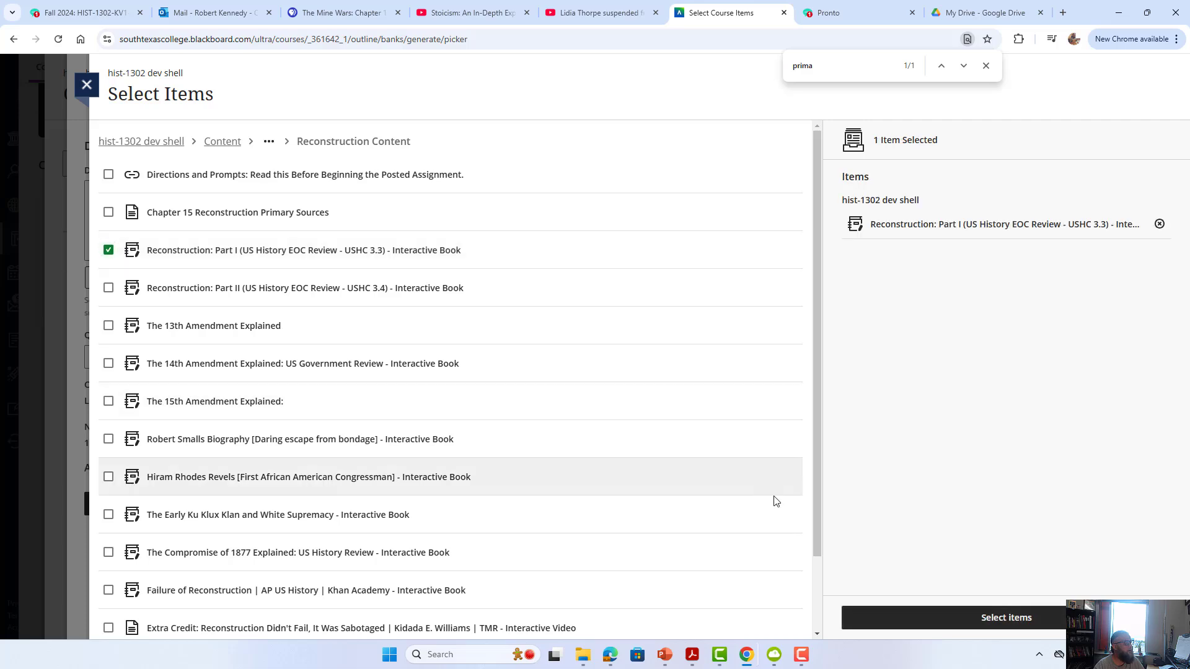
left_click(918, 617)
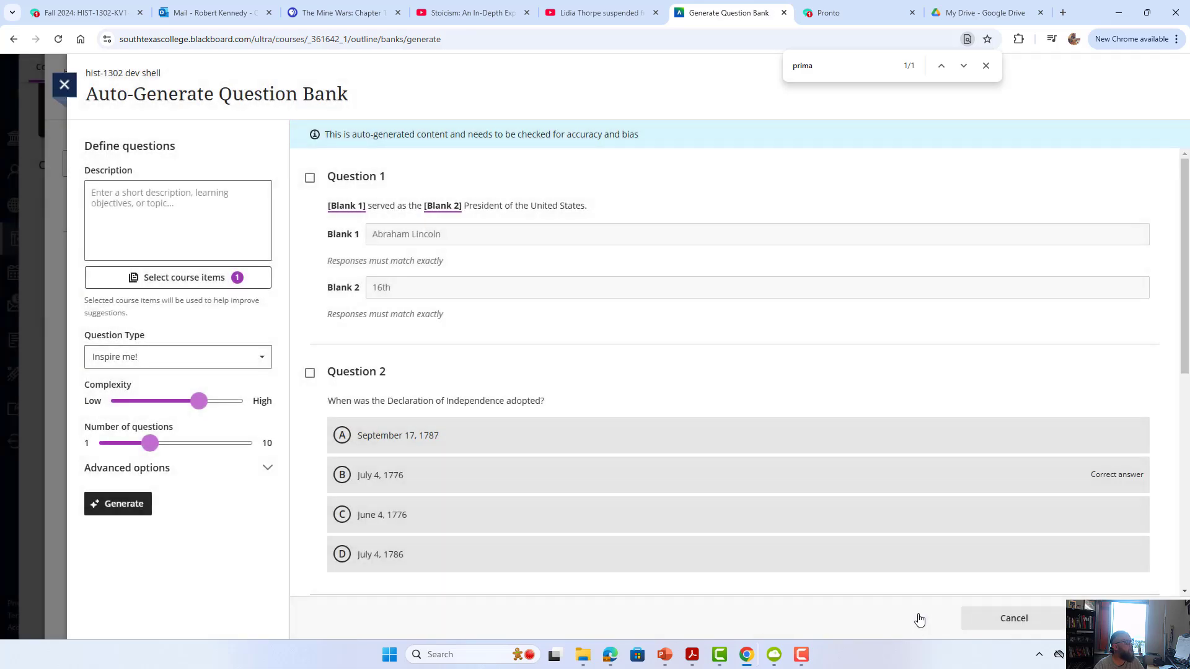
- Generate 10 multiple choice questions at the highest complexity
left_click_drag(149, 442, 288, 447)
left_click_drag(199, 401, 244, 392)
left_click(203, 368)
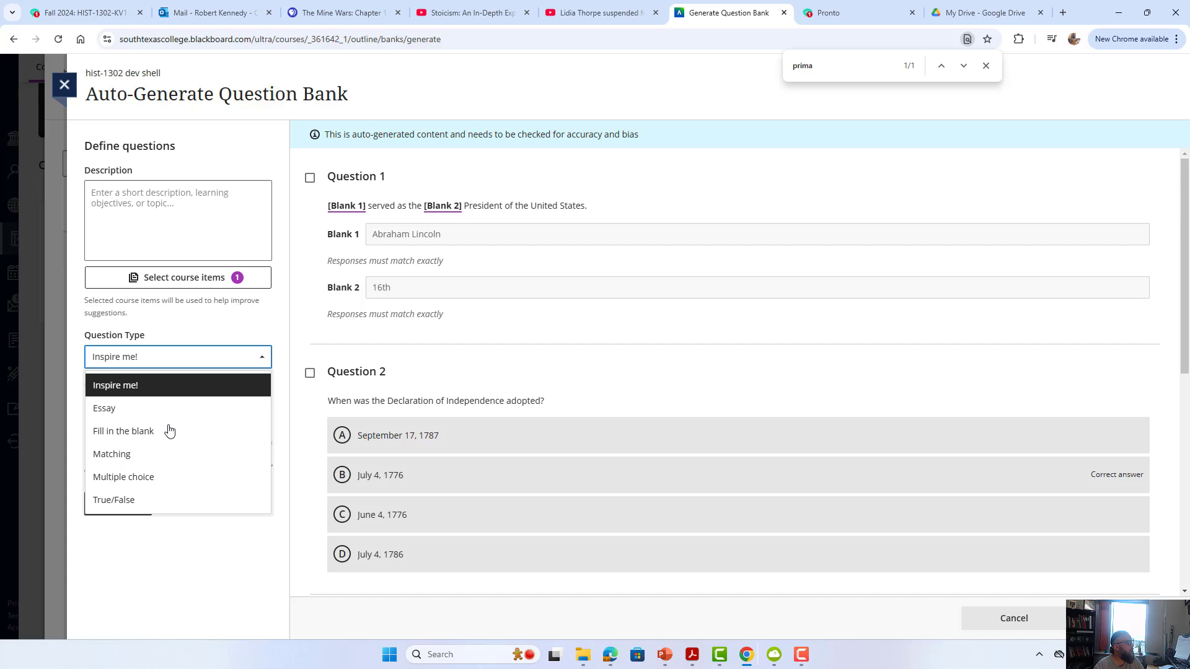
left_click(156, 478)
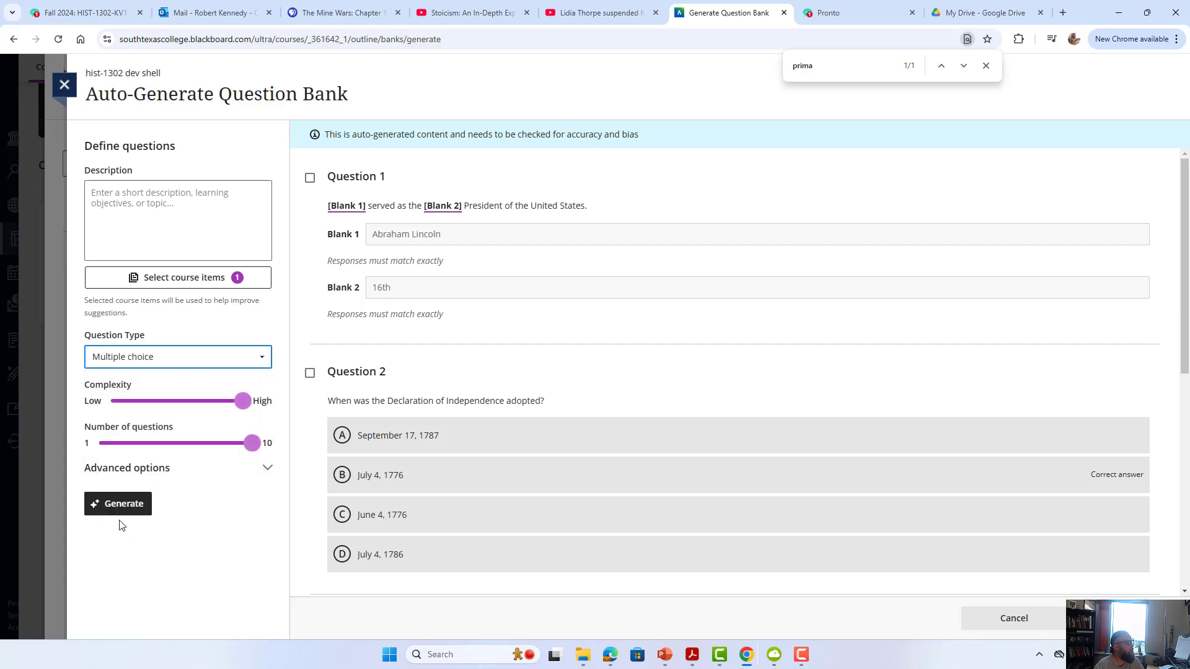
left_click(124, 519)
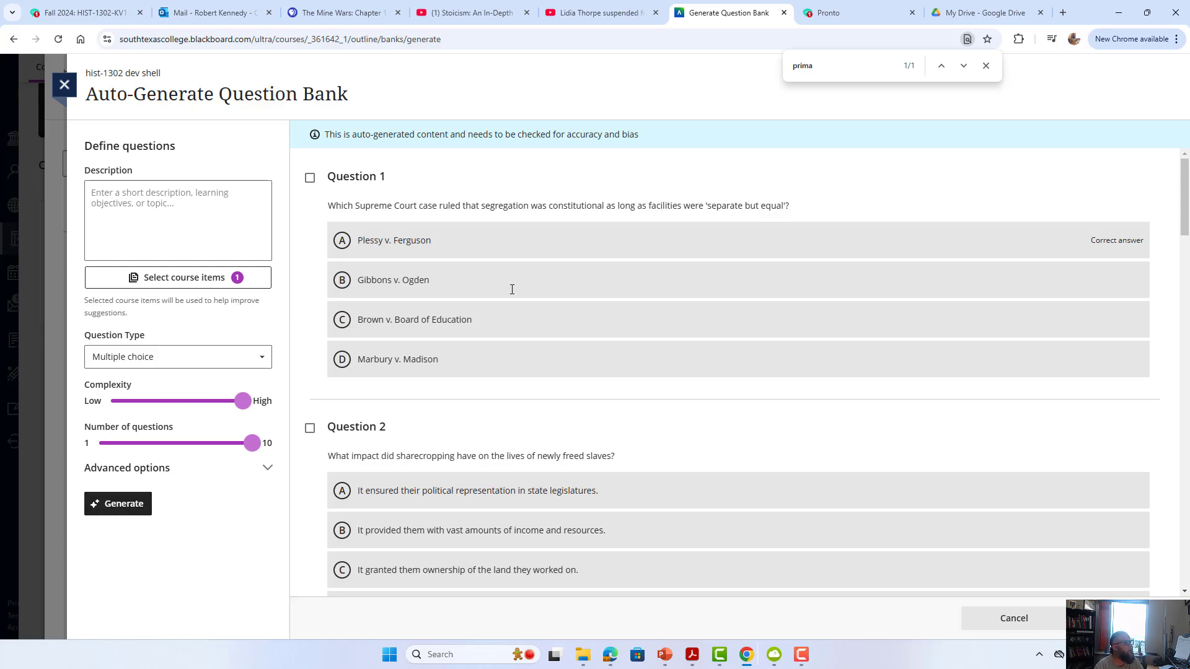
- Review the generated multiple choice questions and their marked correct answers from first to last
scroll(512, 289, "down", 1)
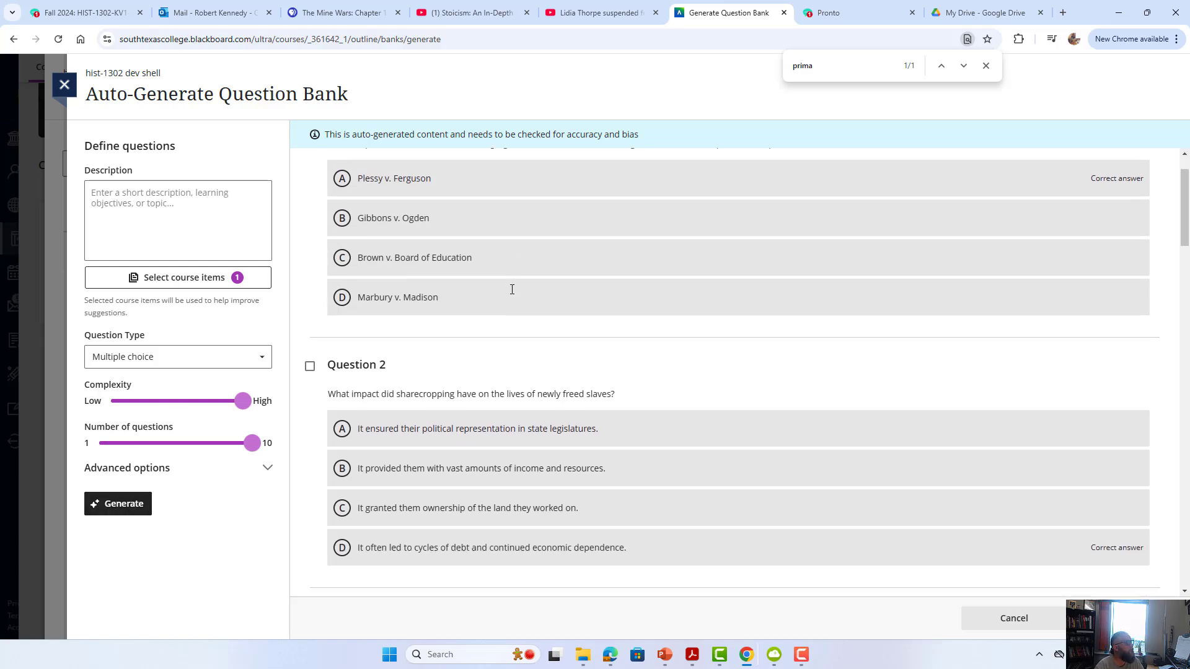
scroll(511, 289, "up", 1)
scroll(511, 290, "down", 4)
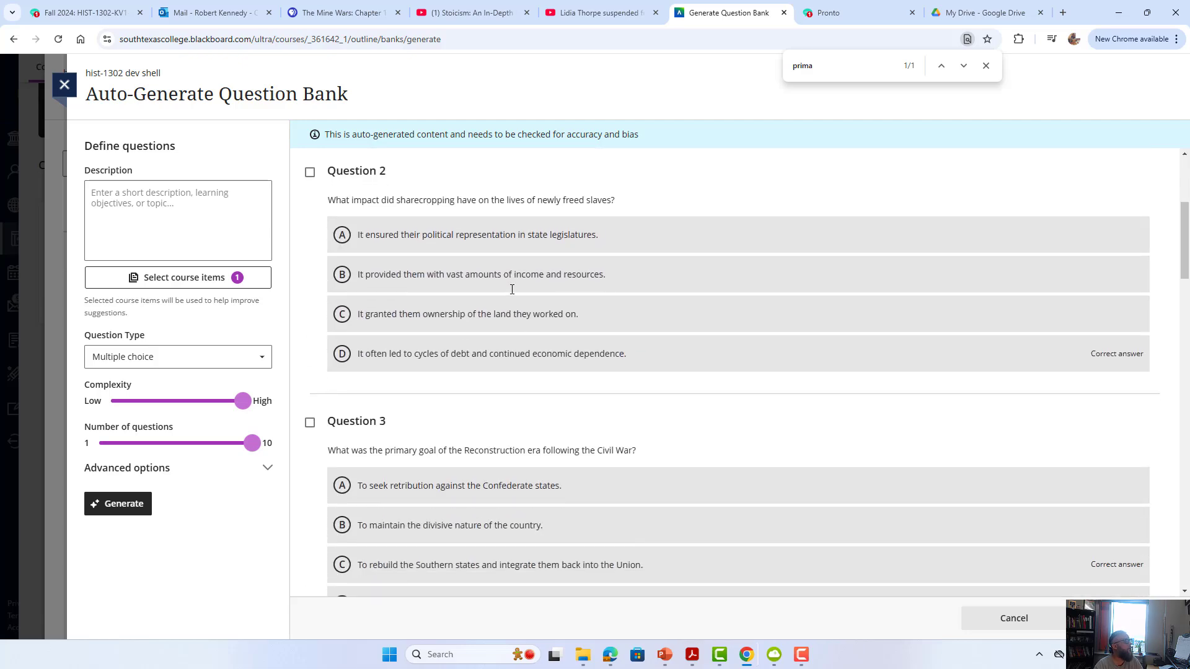
scroll(512, 289, "down", 4)
scroll(512, 290, "down", 20)
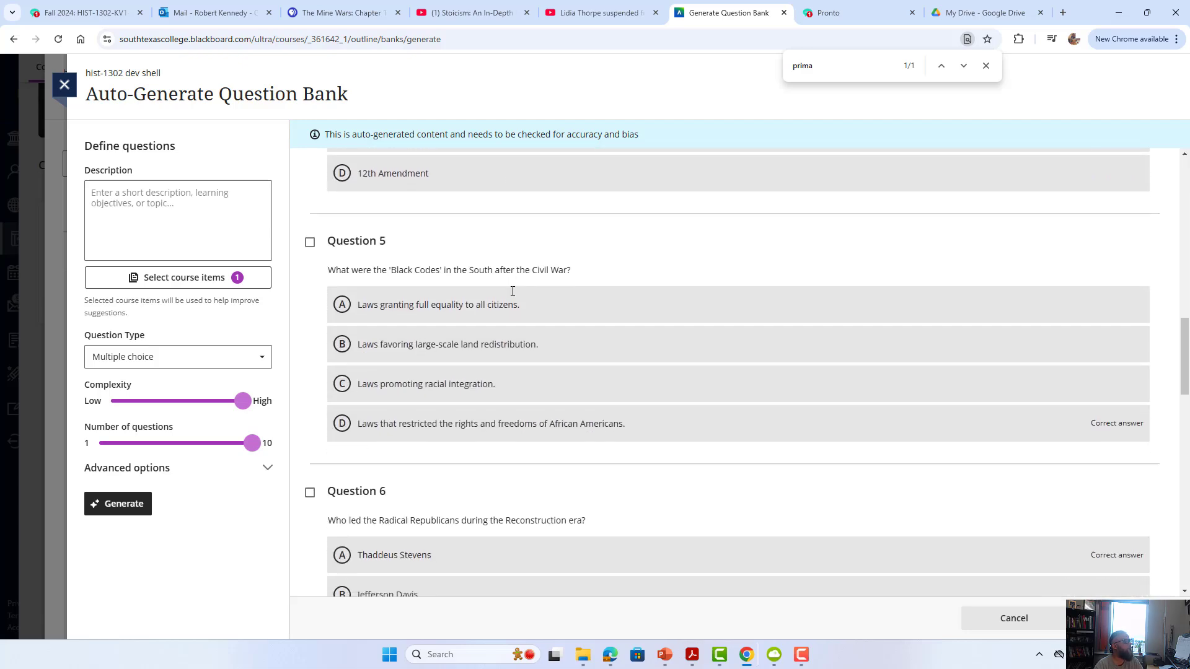
scroll(585, 444, "down", 4)
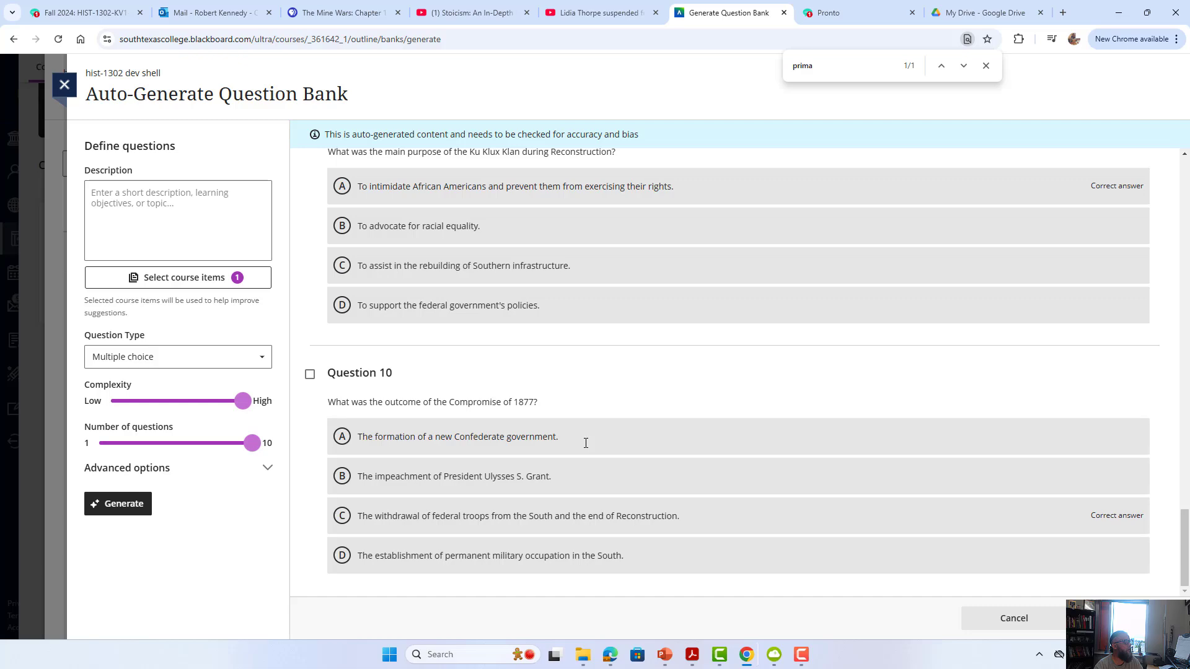
scroll(586, 443, "up", 20)
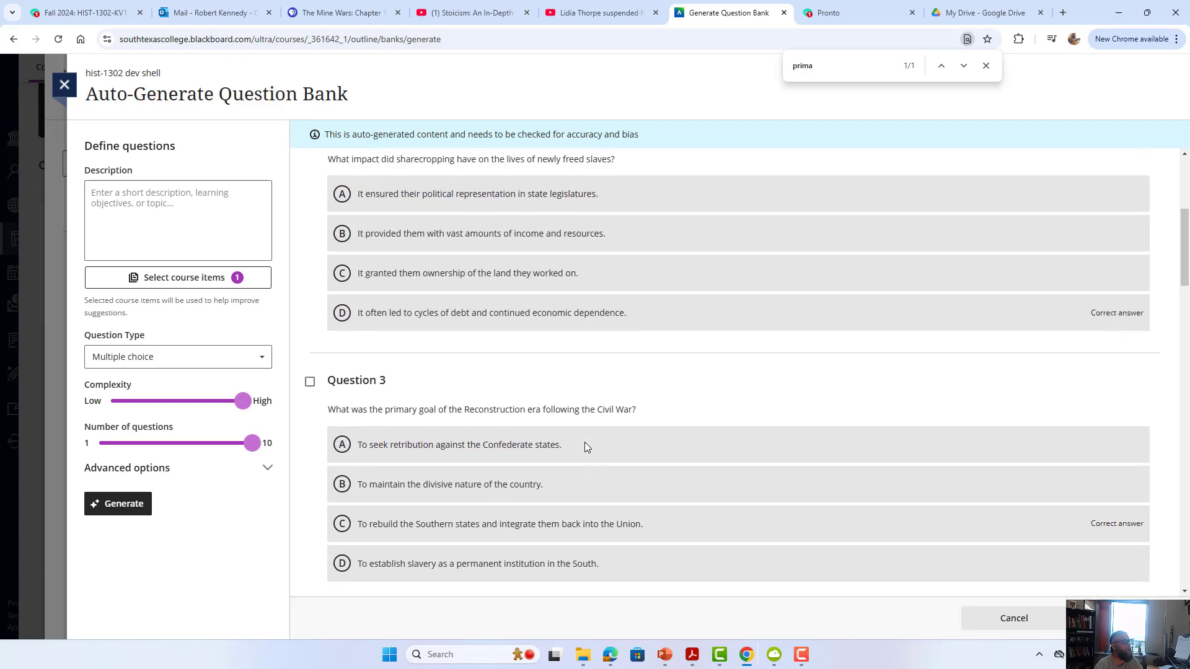
- Select all ten generated questions and add them to a new question bank
left_click(309, 178)
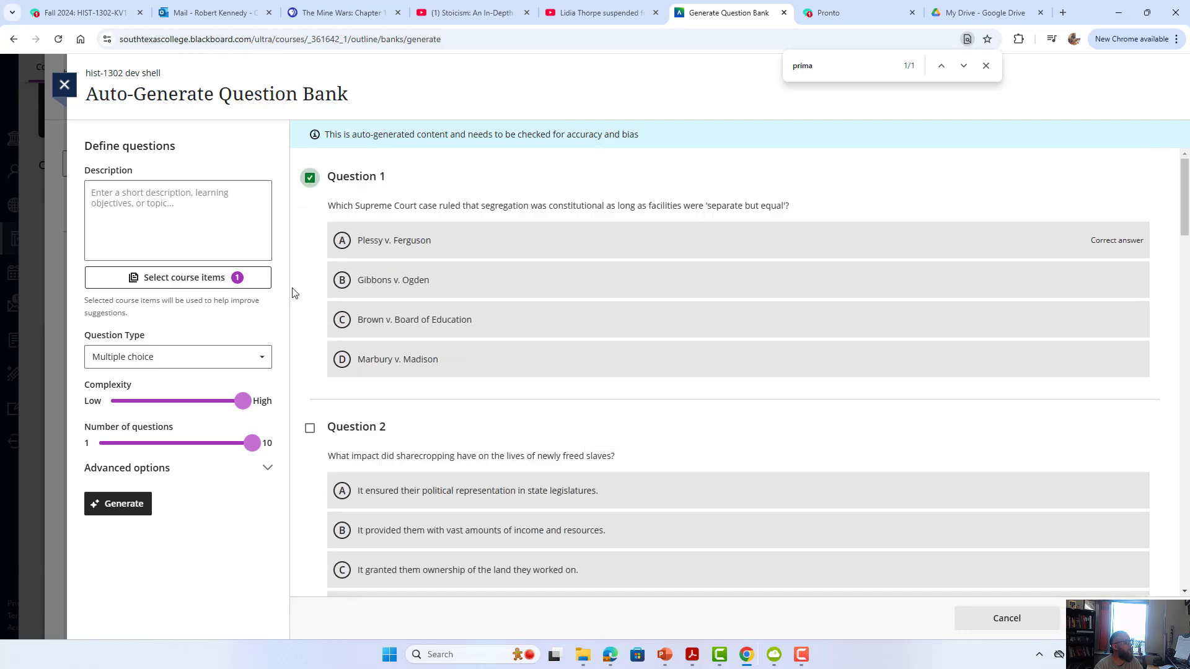
left_click(310, 428)
scroll(310, 432, "down", 4)
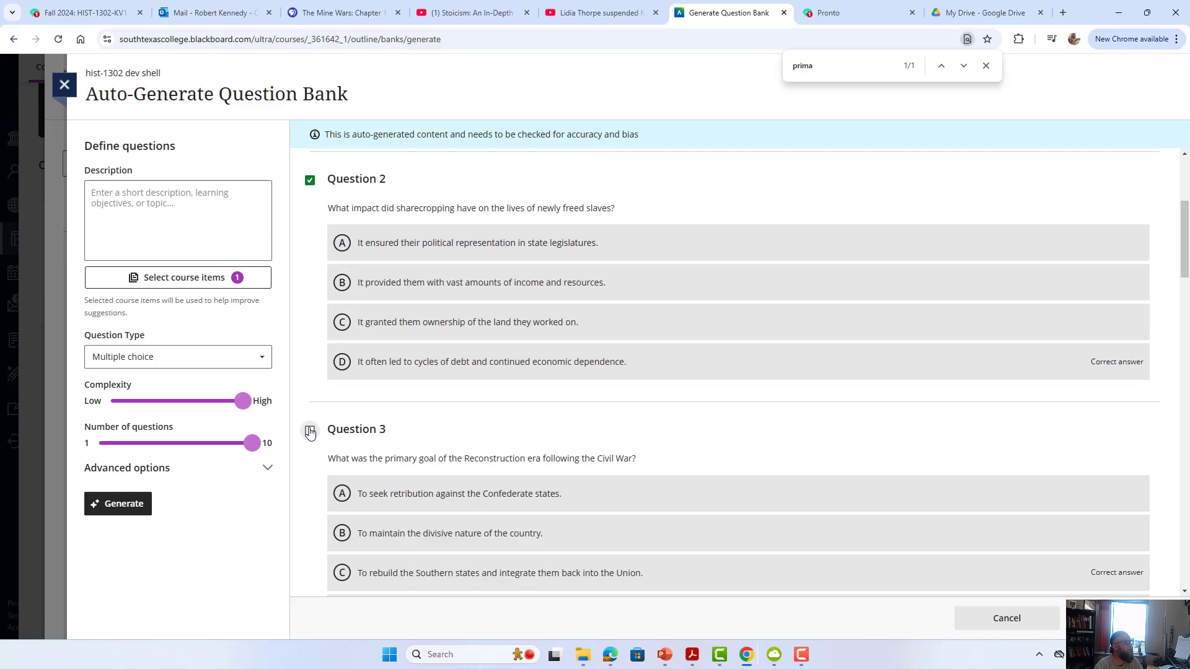
left_click(310, 431)
scroll(310, 432, "down", 4)
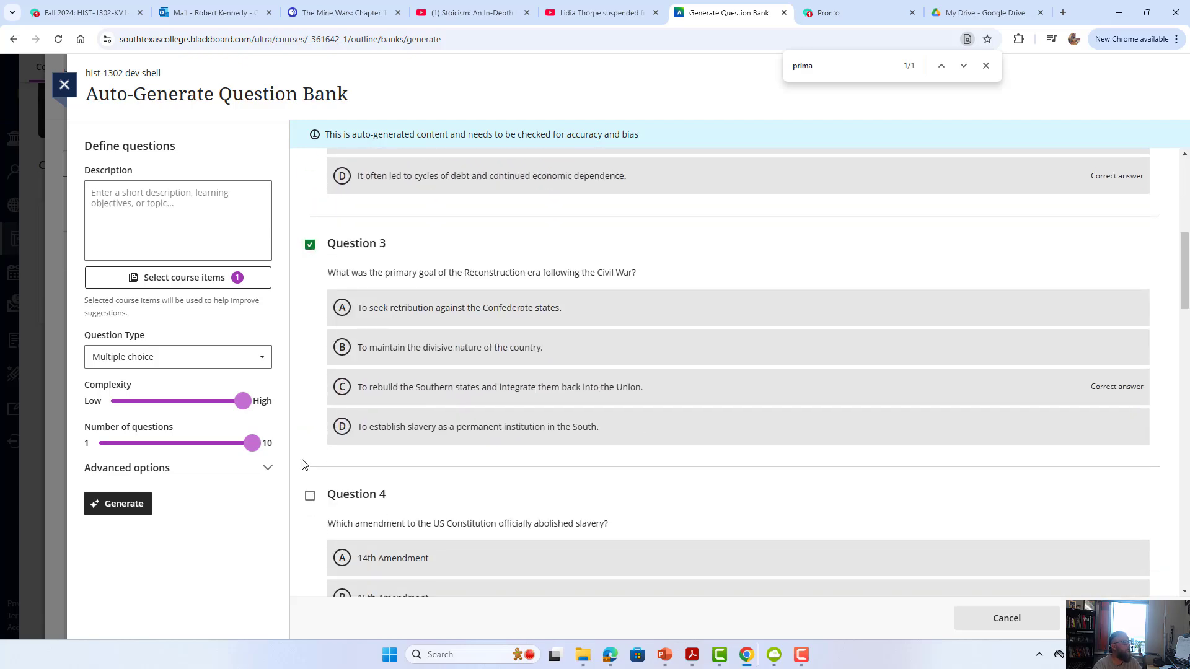
left_click(310, 432)
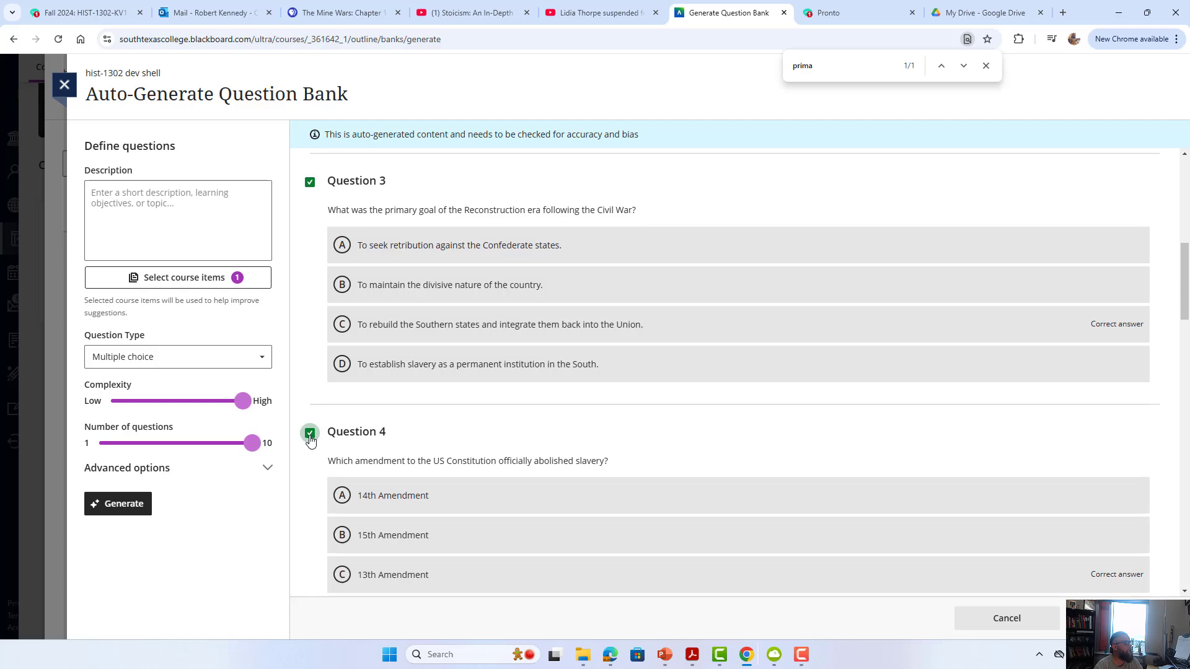
scroll(311, 436, "down", 4)
scroll(311, 441, "down", 3)
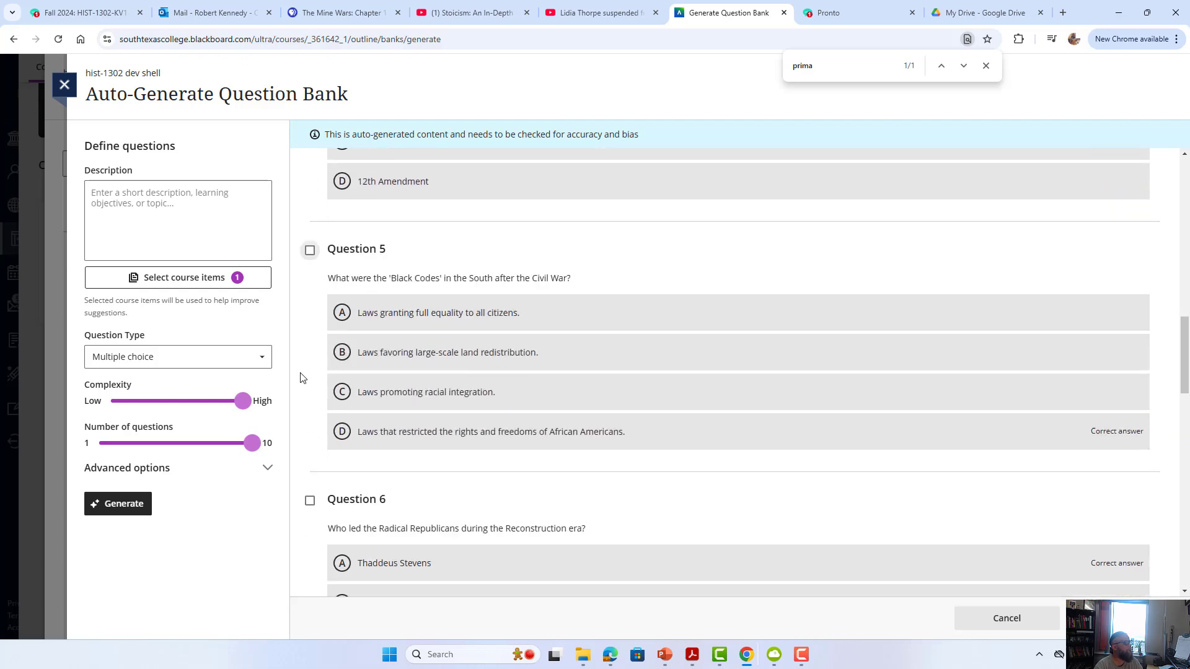
left_click(312, 253)
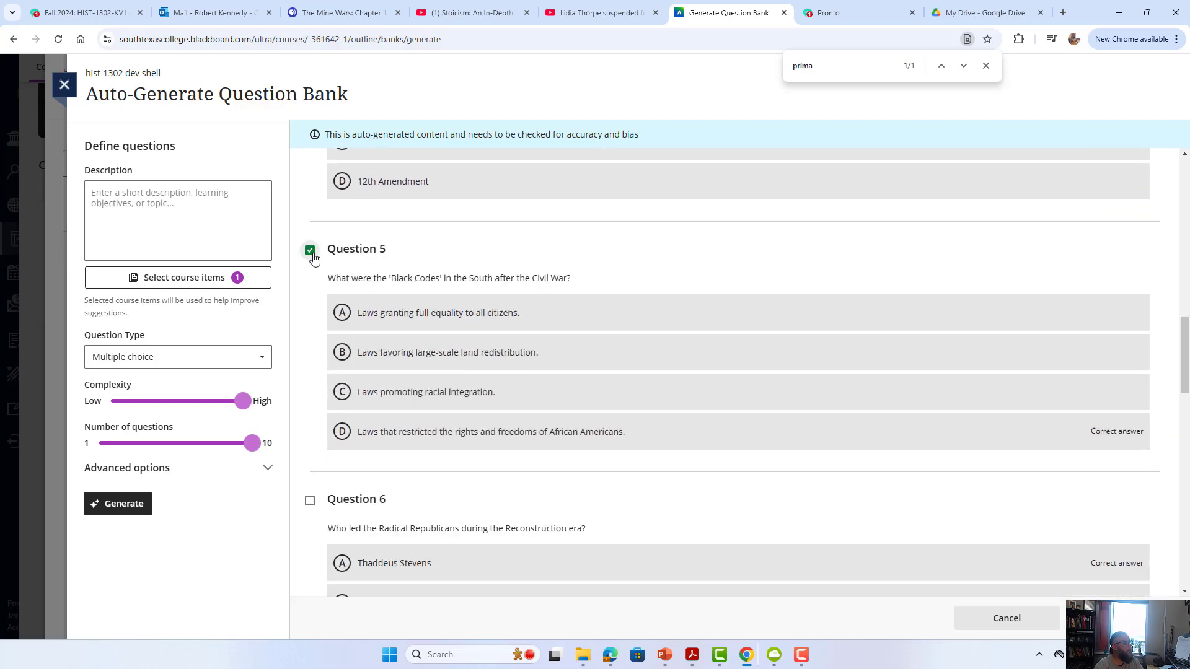
left_click(311, 502)
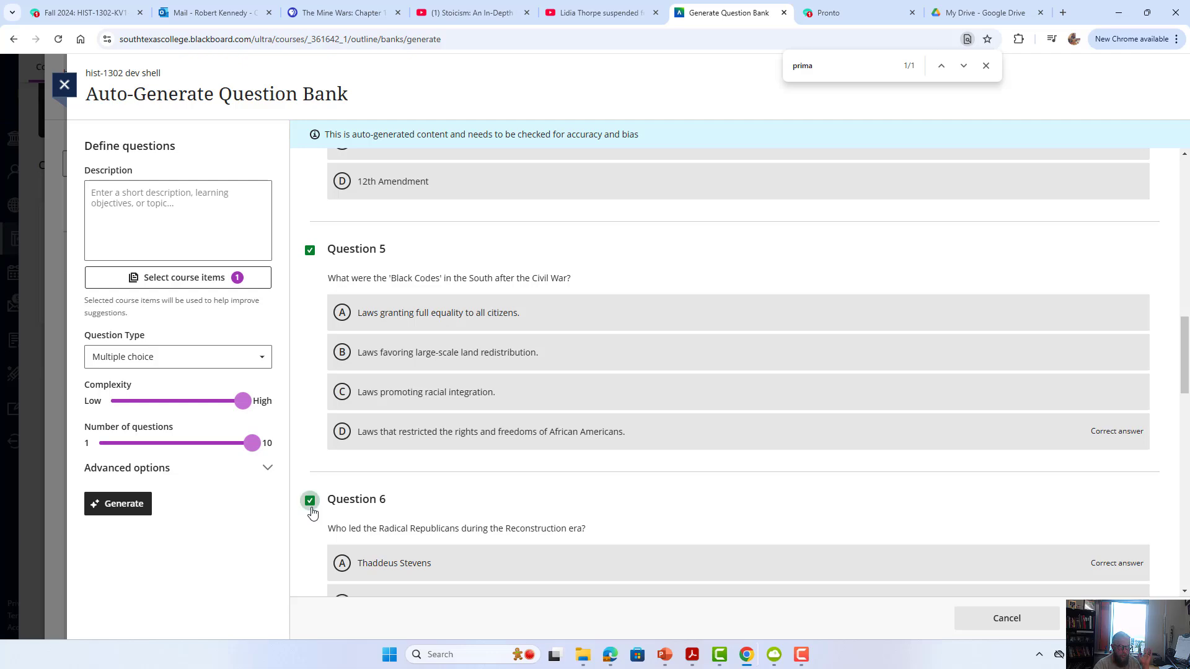
scroll(312, 513, "down", 4)
left_click(311, 513)
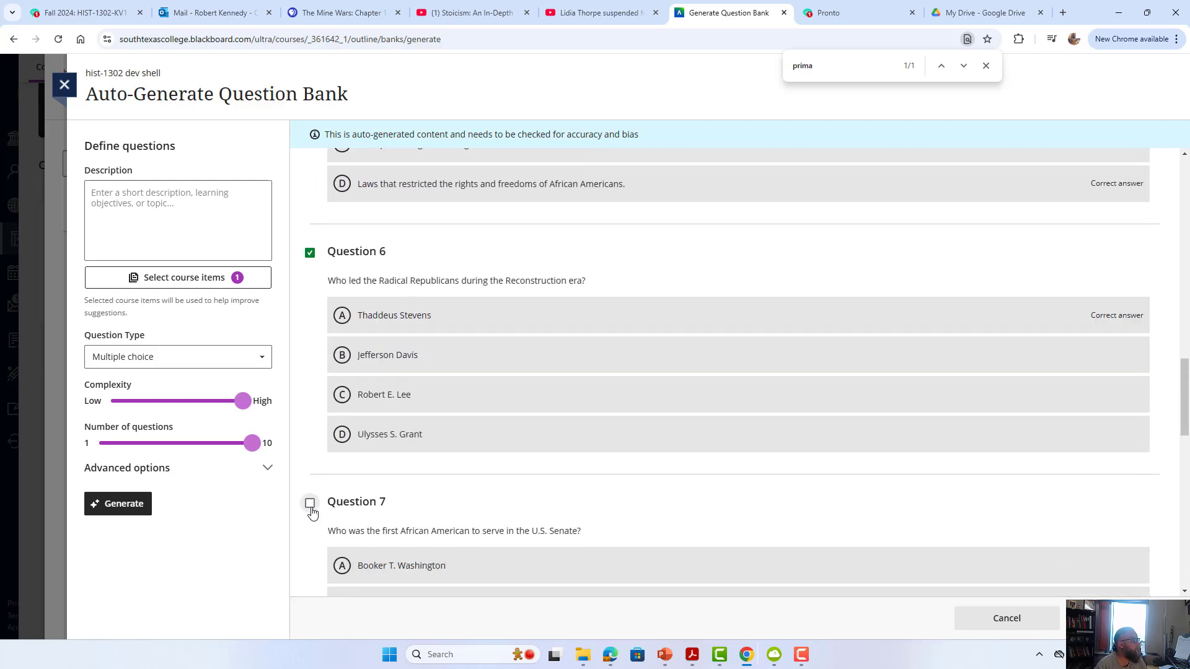
scroll(312, 512, "down", 5)
left_click(311, 444)
scroll(313, 445, "down", 4)
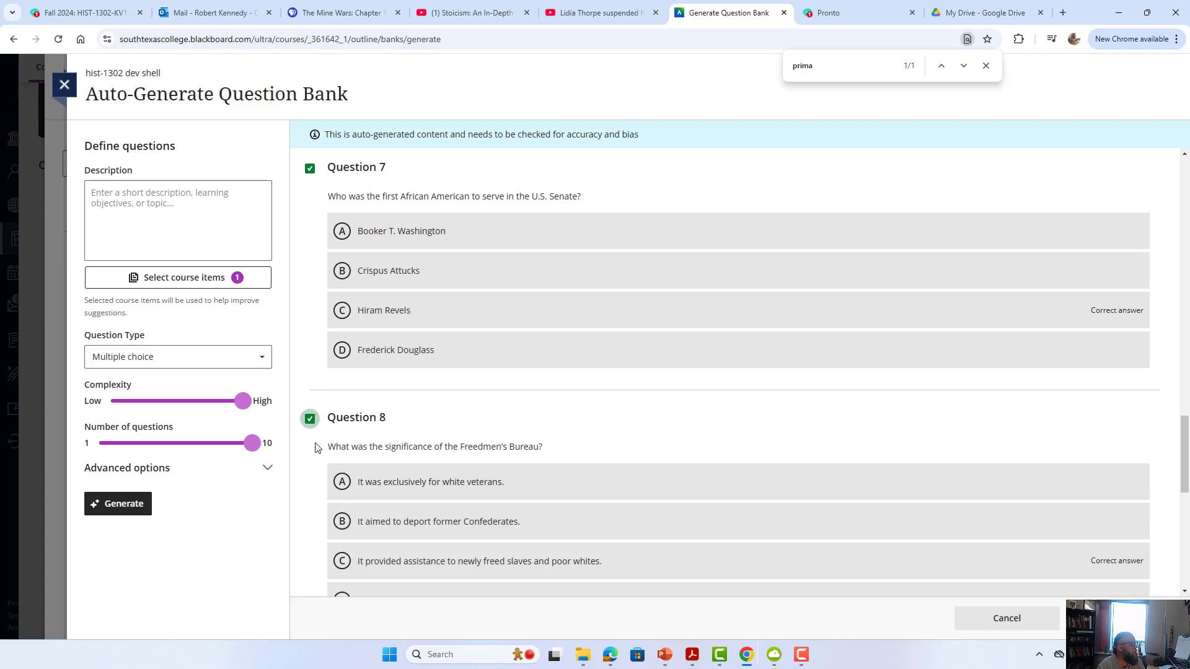
left_click(312, 447)
scroll(314, 447, "down", 5)
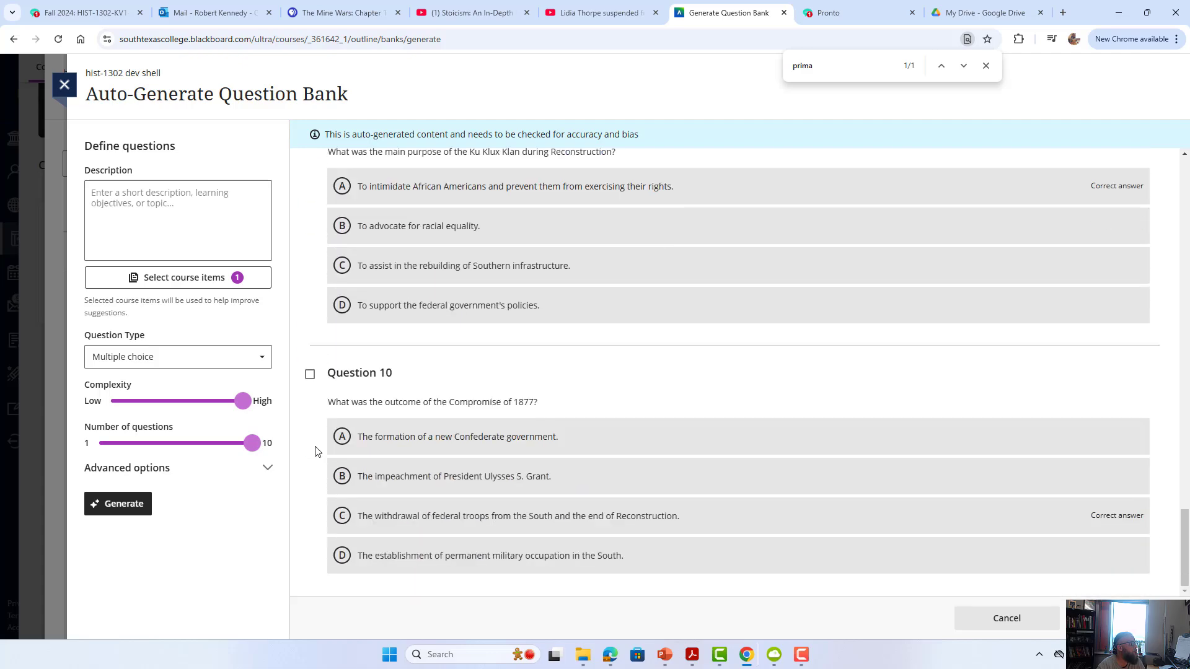
left_click(309, 374)
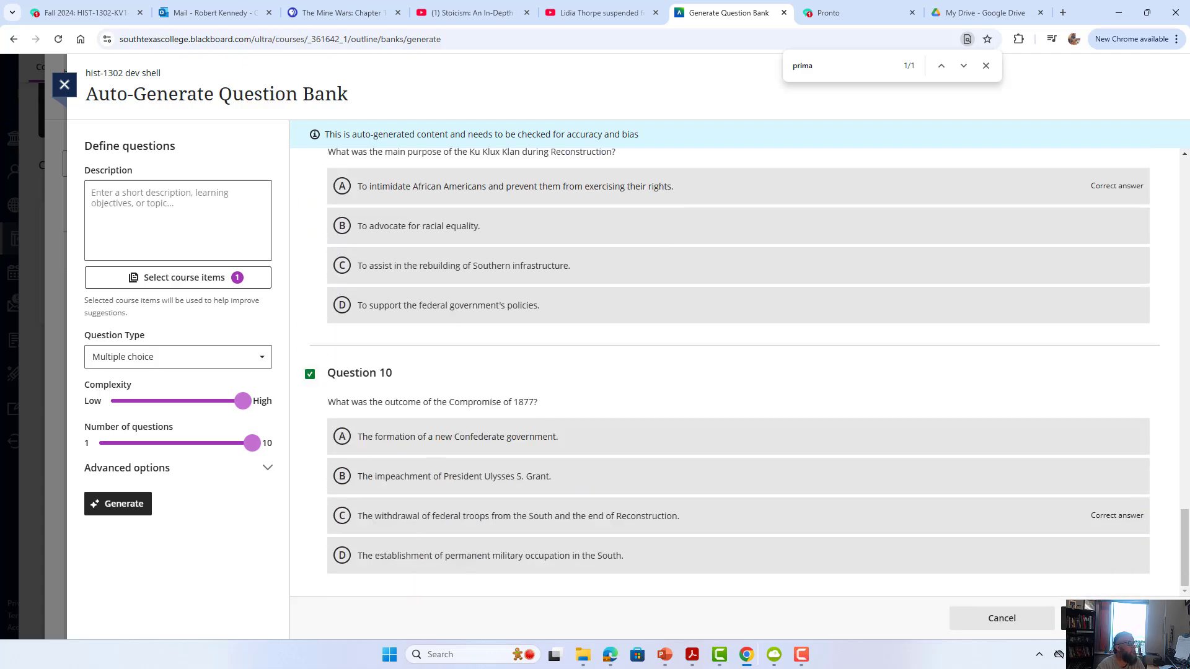
left_click(1103, 618)
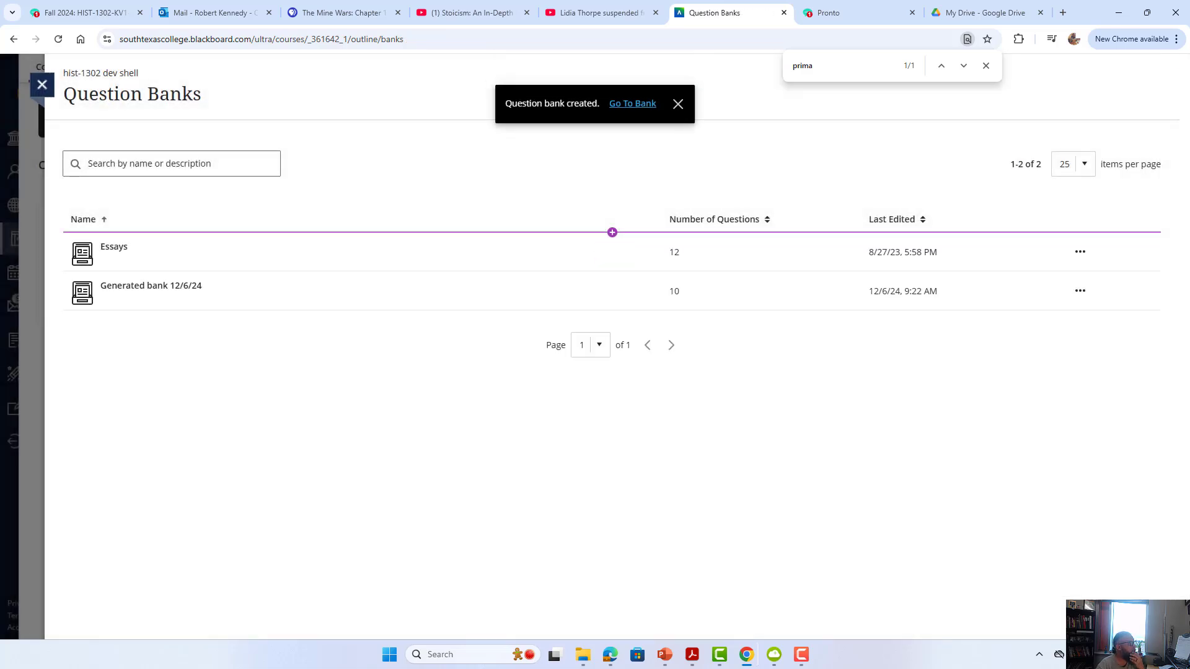
- Open the newly generated question bank and rename it "Reconstruction Secondary Sources MC"
left_click(627, 107)
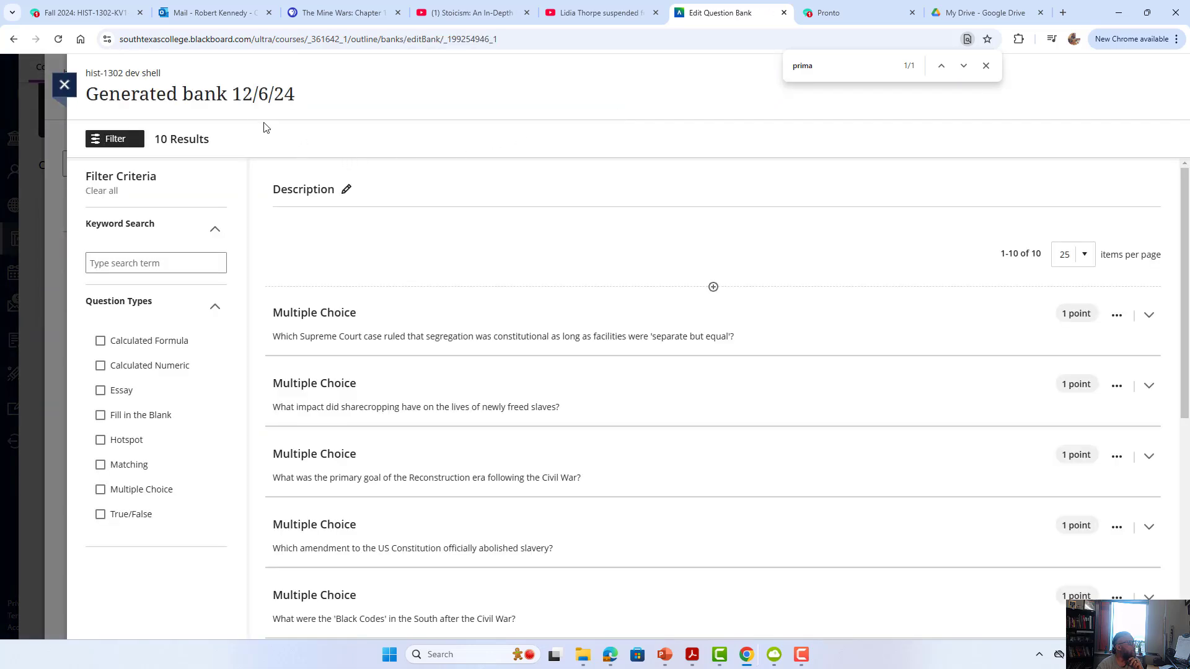
left_click(247, 107)
key("ctrl+a")
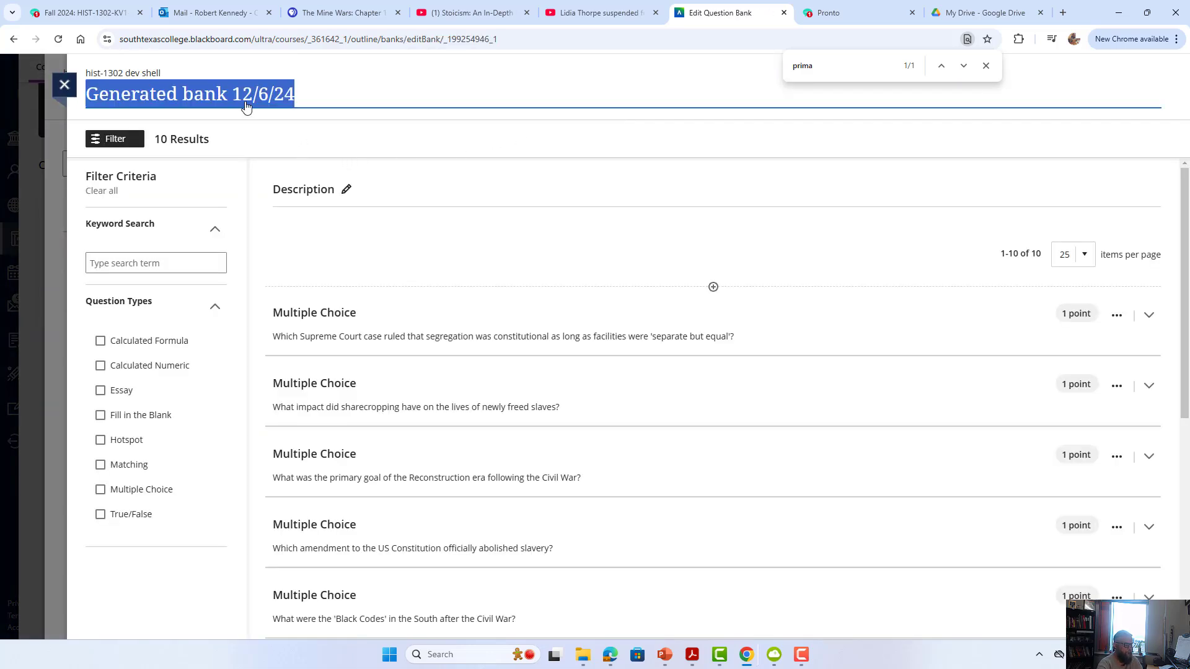
key("BackSpace")
type("Reconstr")
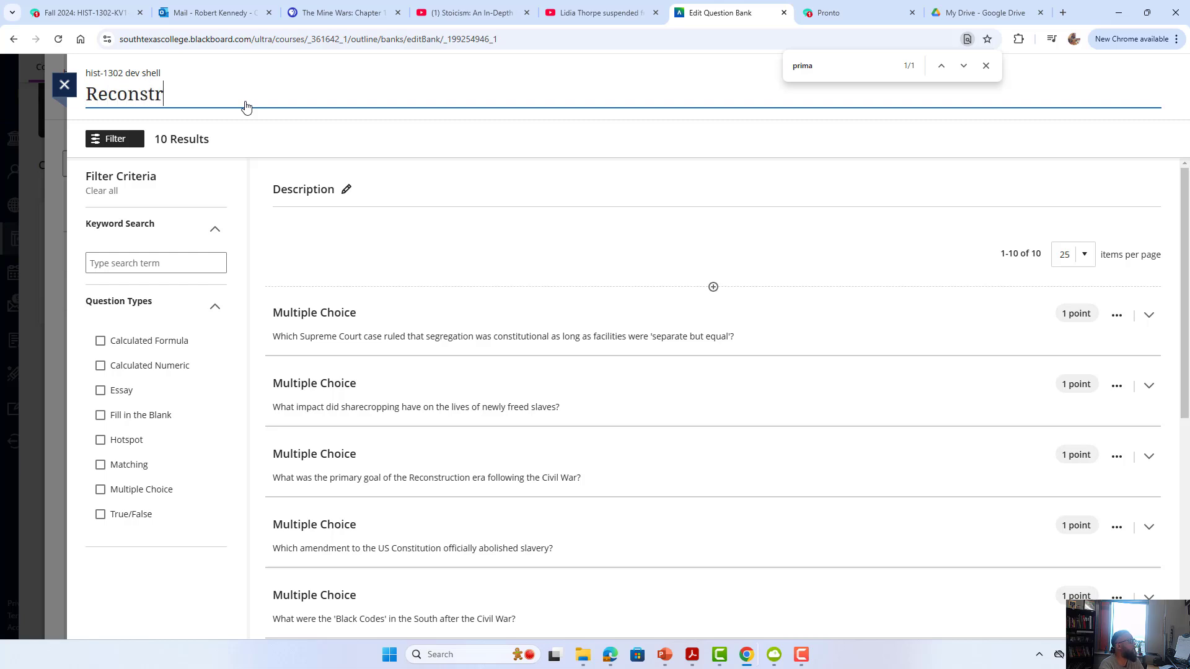
type("uction Se")
key("BackSpace")
type("econdary")
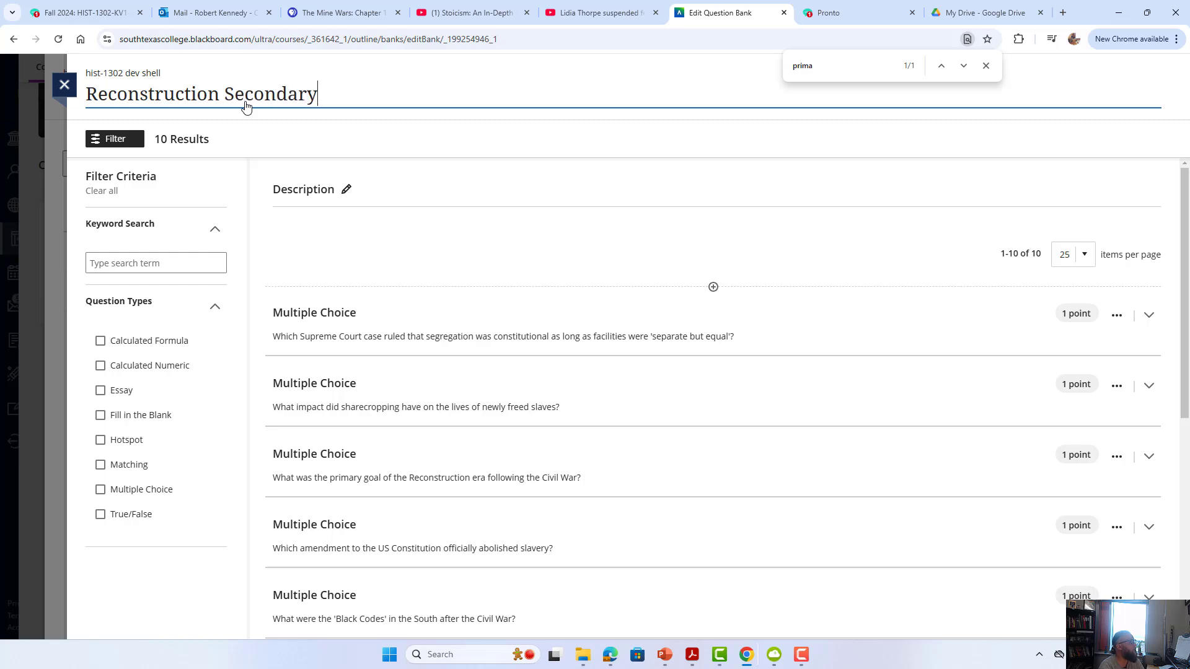
type(" Sources MC")
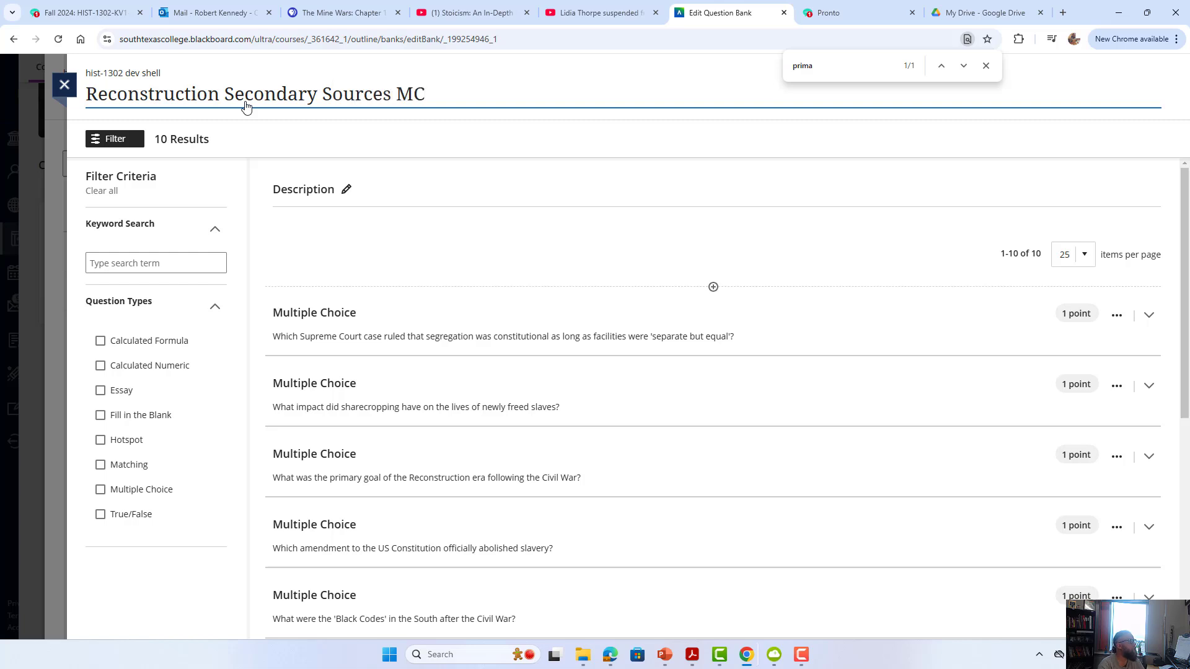
- Start auto-generating more questions in this bank, using "Reconstruction: Part II (US History EOC Review - USHC 3.4) - Interactive Book" as the source item
left_click(469, 171)
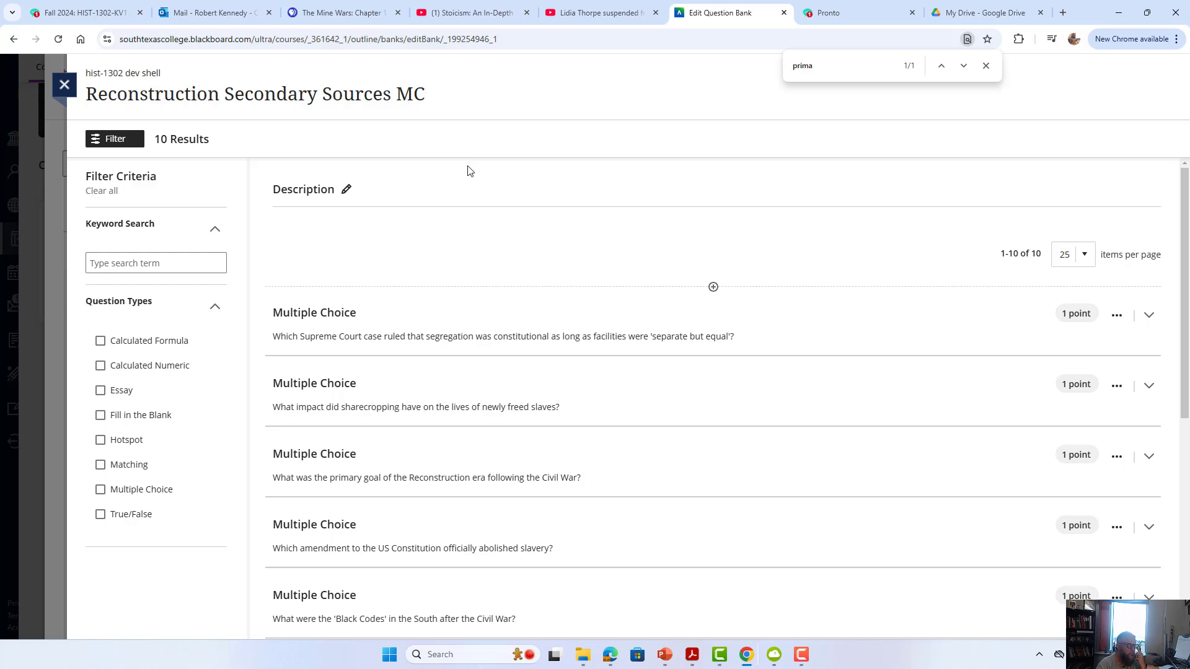
left_click(713, 289)
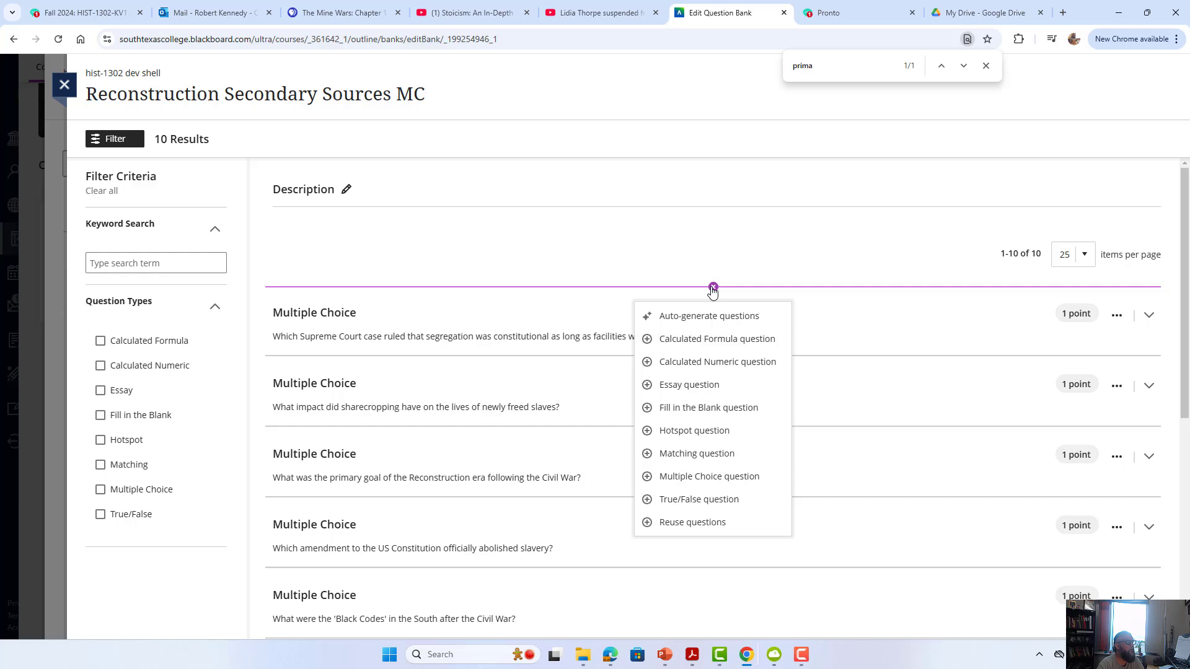
left_click(702, 326)
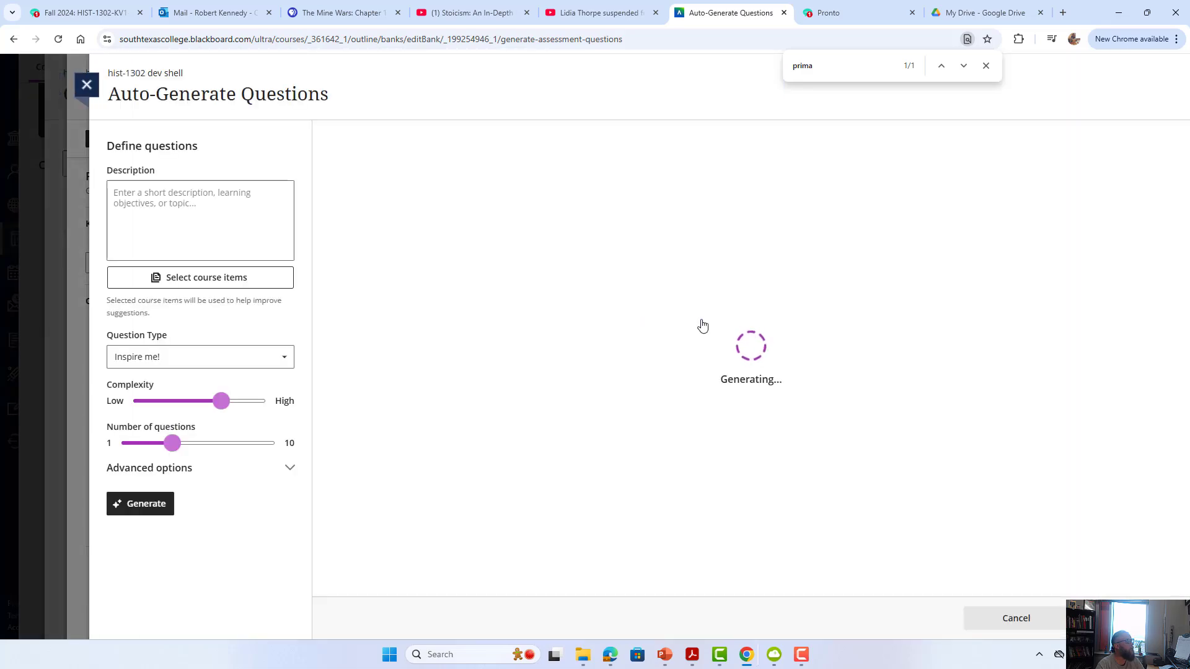
left_click(198, 283)
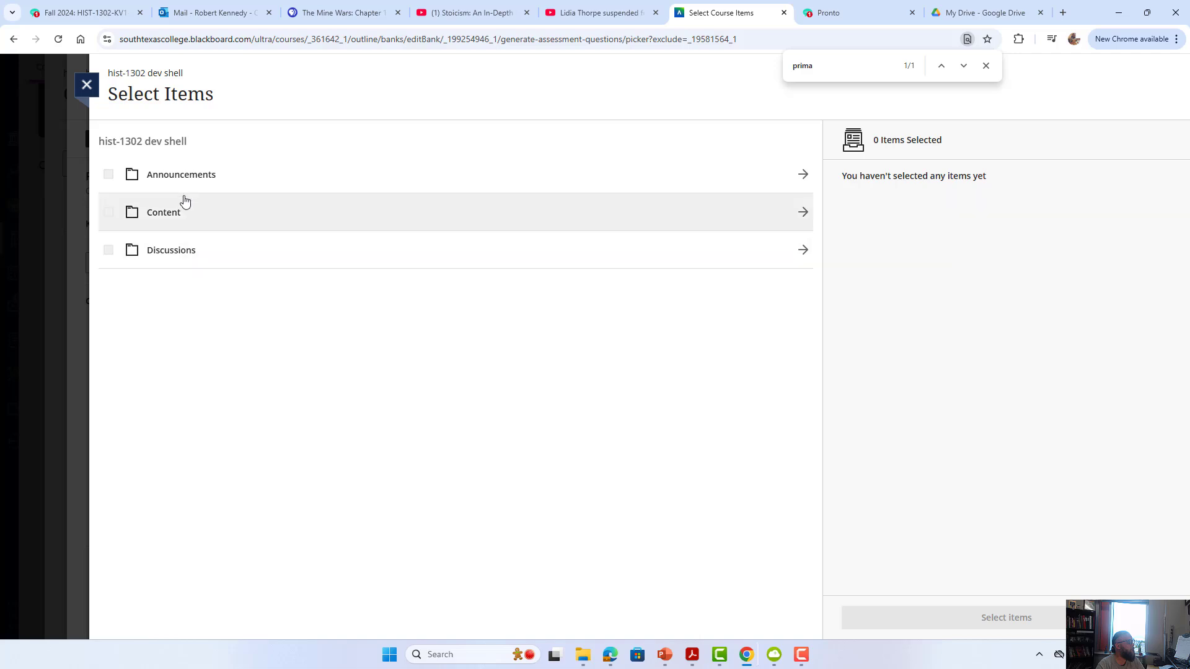
left_click(169, 214)
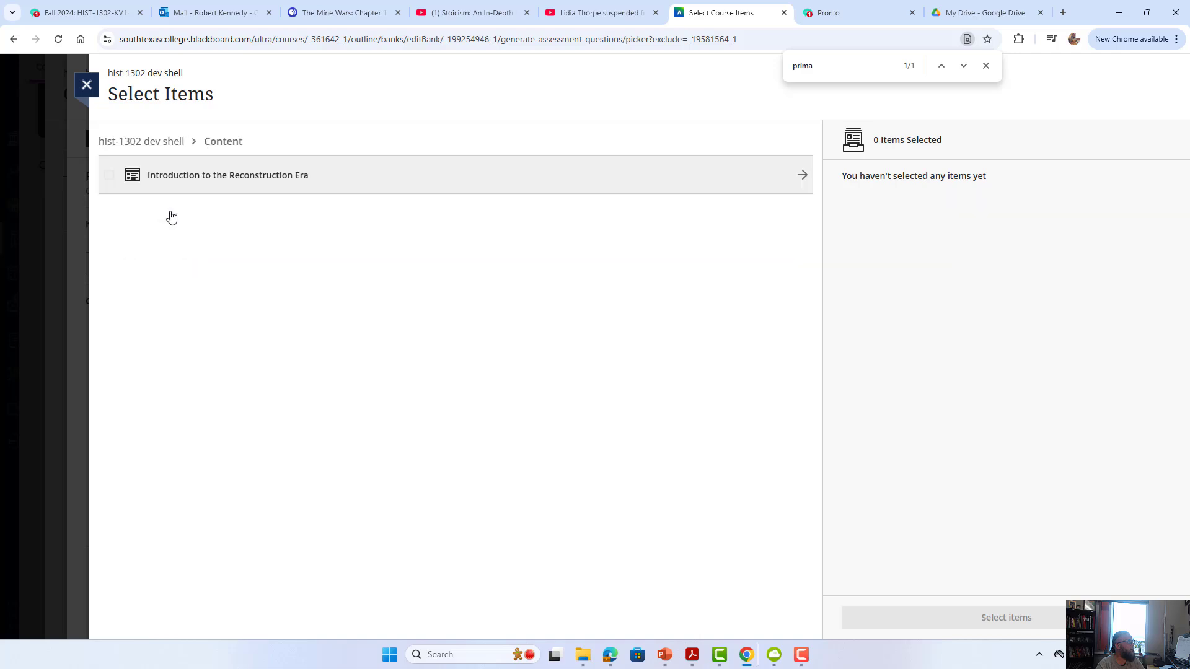
left_click(198, 176)
left_click(179, 184)
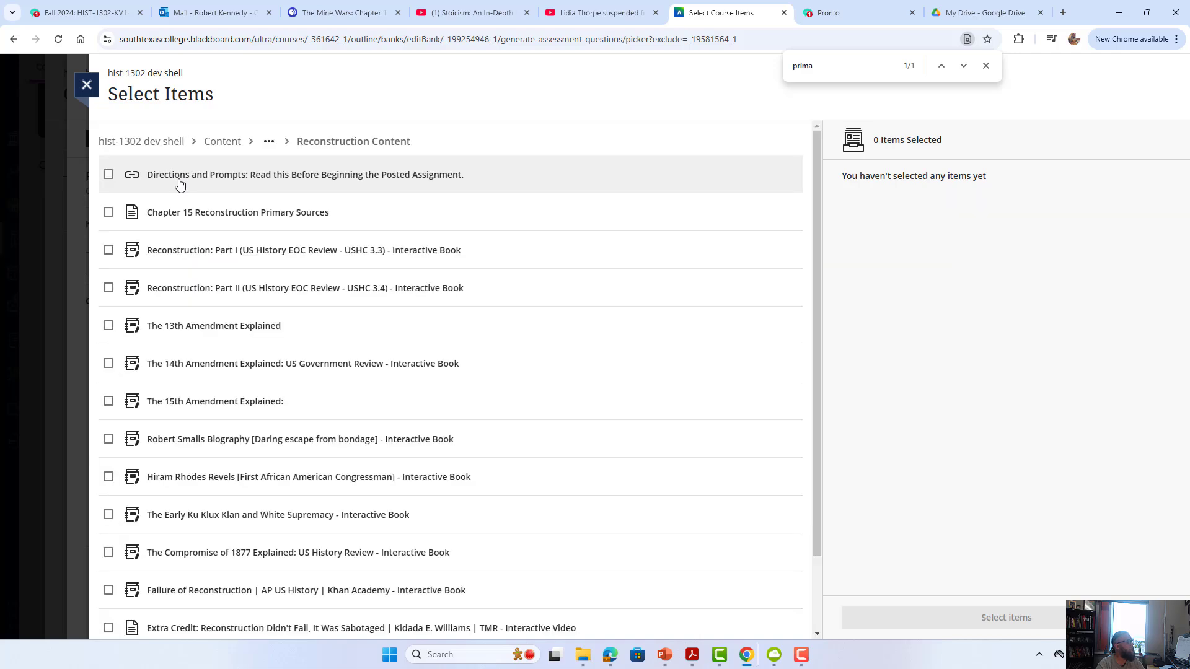
left_click(109, 289)
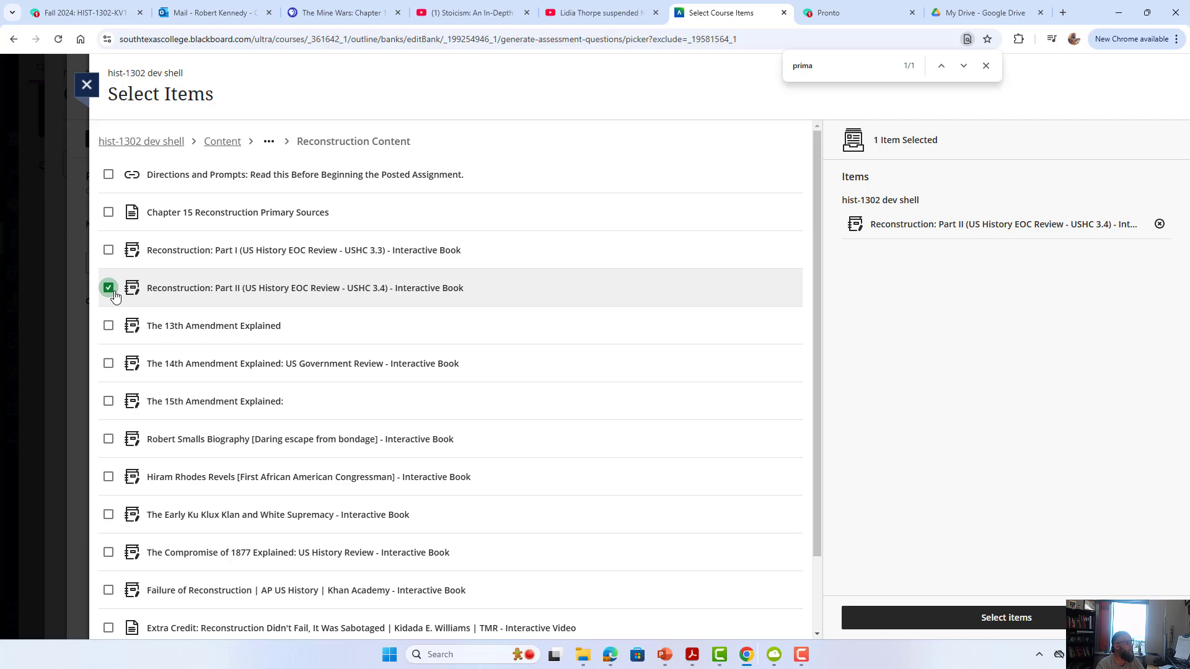
left_click(927, 625)
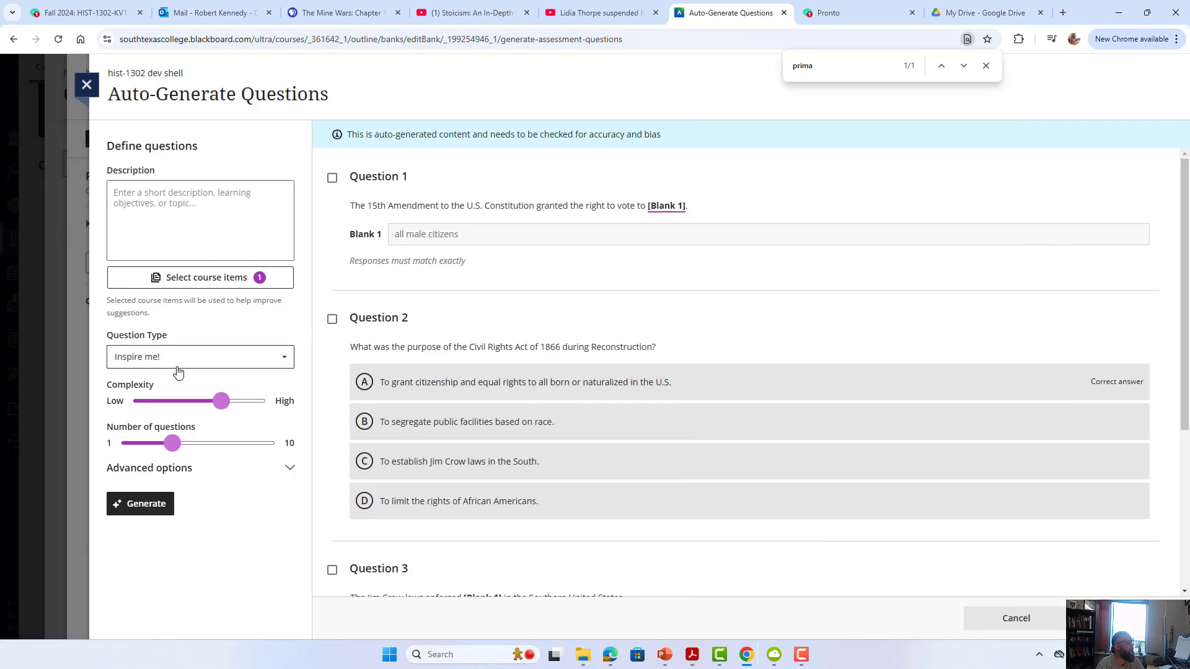
- Generate 10 multiple choice questions at the highest complexity from the selected Reconstruction: Part II course item
scroll(602, 475, "down", 3)
scroll(602, 476, "up", 3)
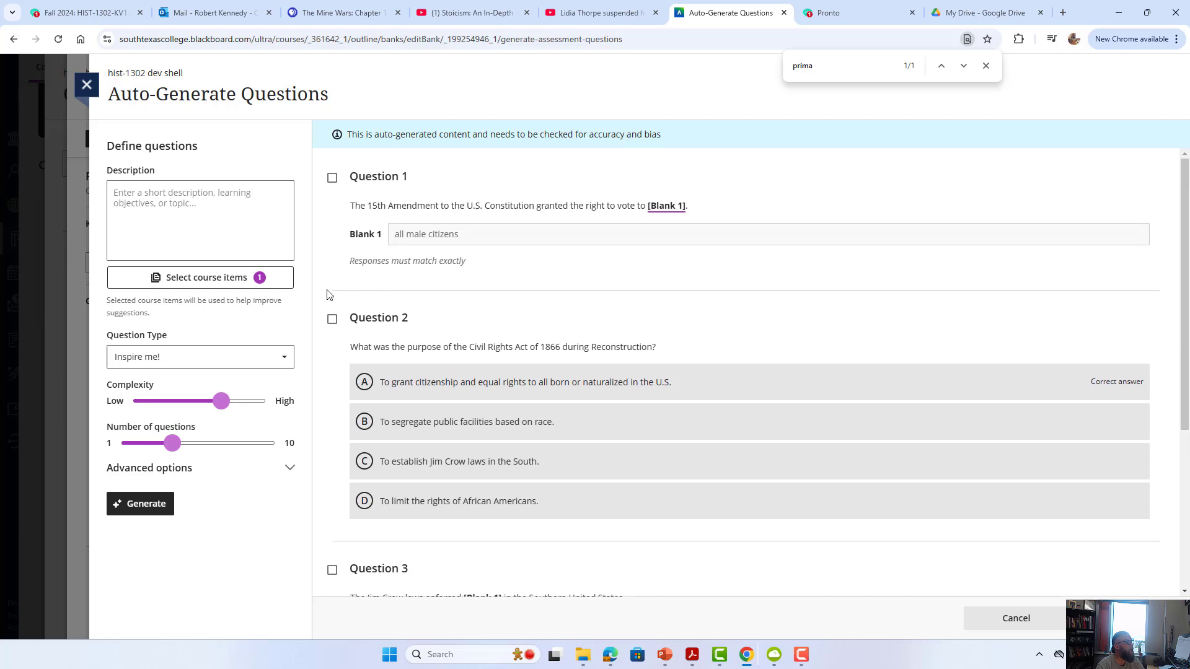
left_click(201, 365)
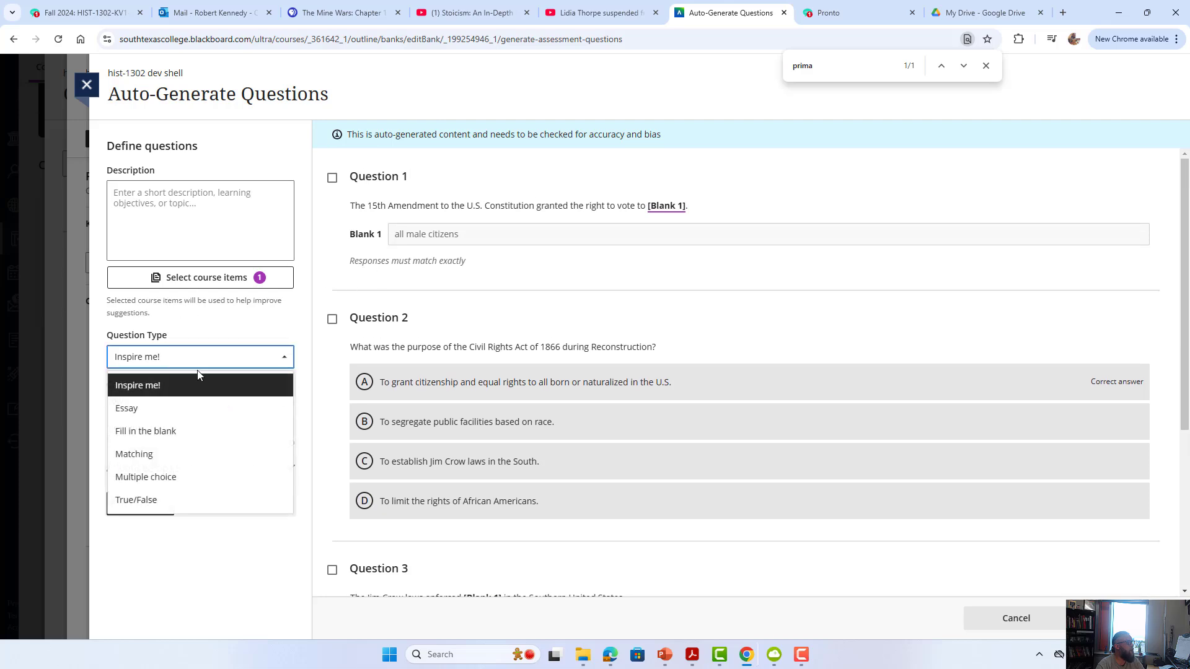
left_click(181, 477)
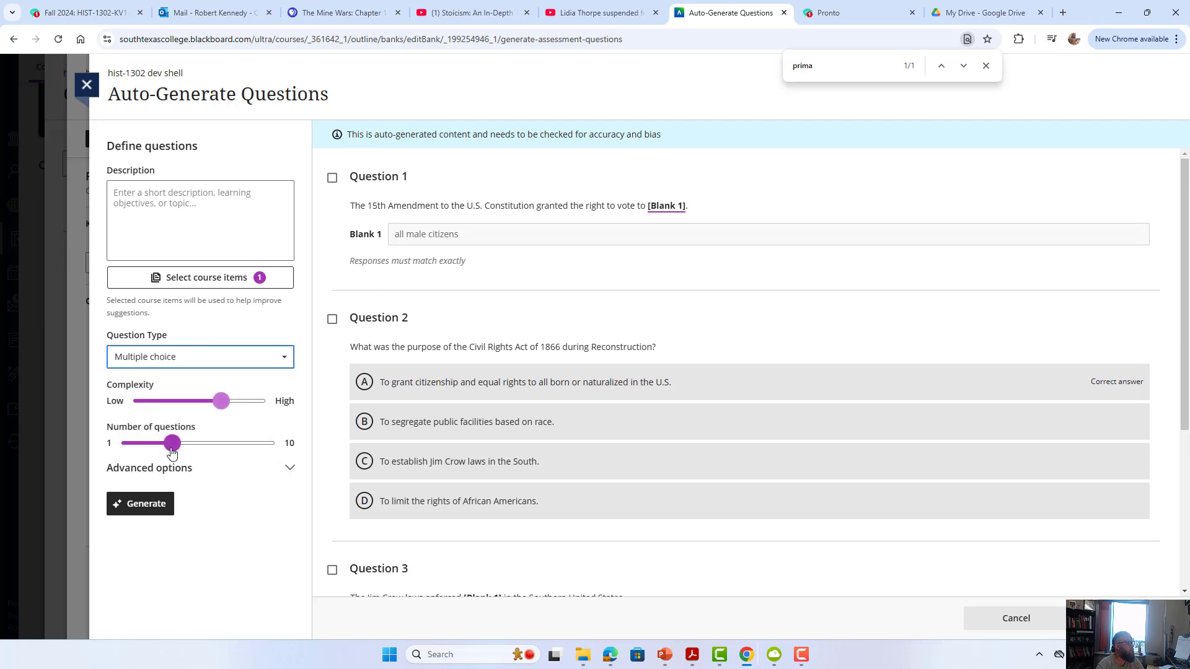
left_click_drag(173, 443, 292, 437)
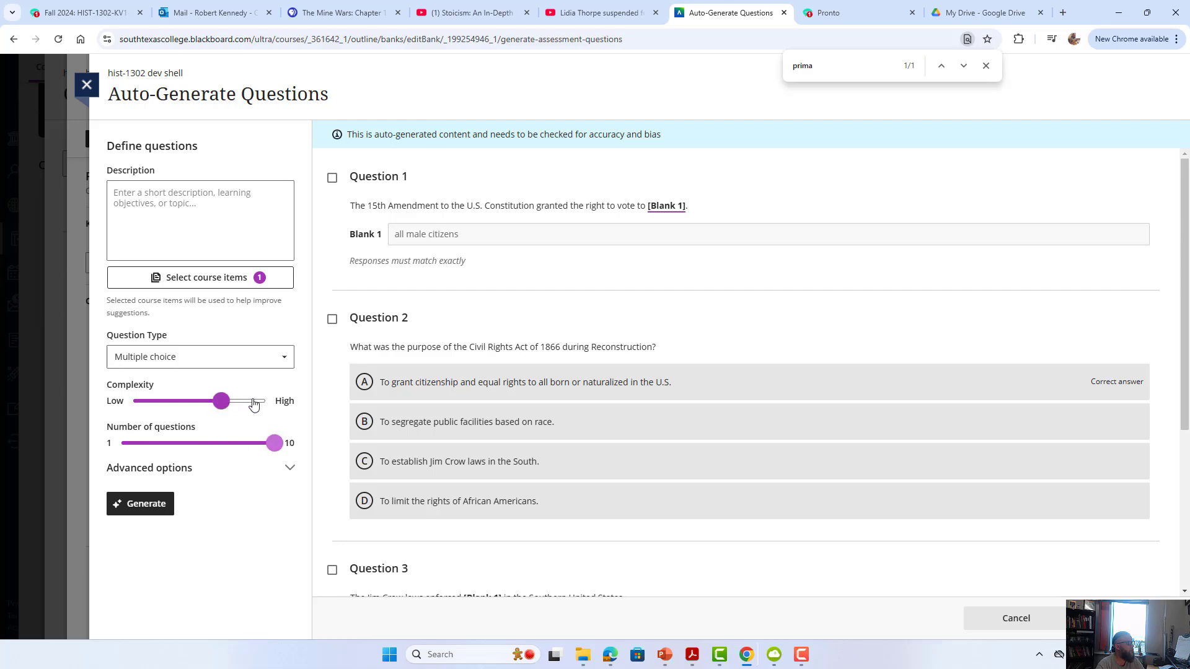
left_click_drag(252, 404, 300, 403)
left_click(154, 519)
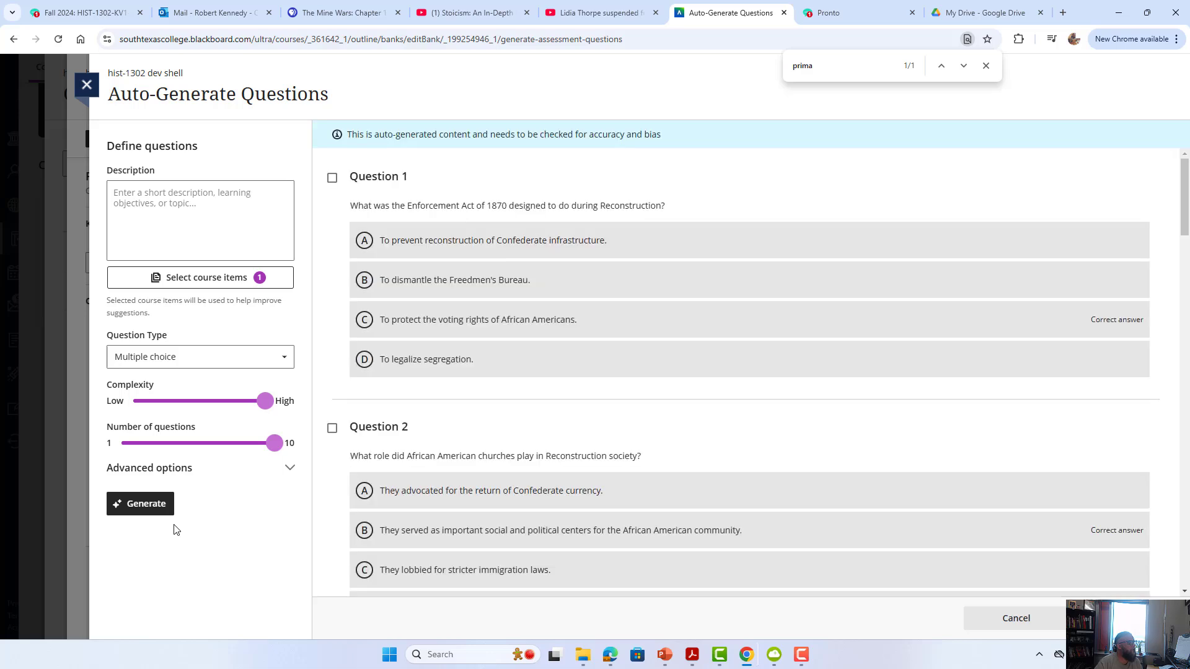
- Select all ten newly generated questions and add them to the Reconstruction Secondary Sources MC bank
left_click(333, 178)
left_click(332, 428)
scroll(332, 432, "down", 4)
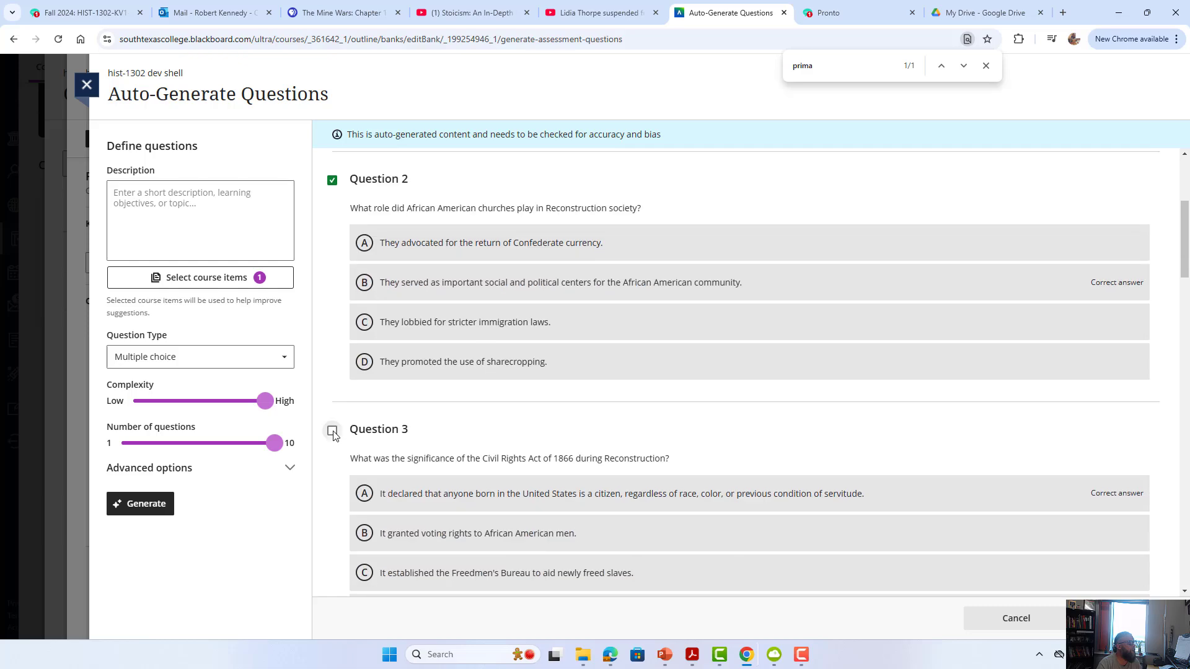
left_click(332, 430)
scroll(333, 437, "down", 3)
left_click(333, 494)
scroll(334, 498, "down", 4)
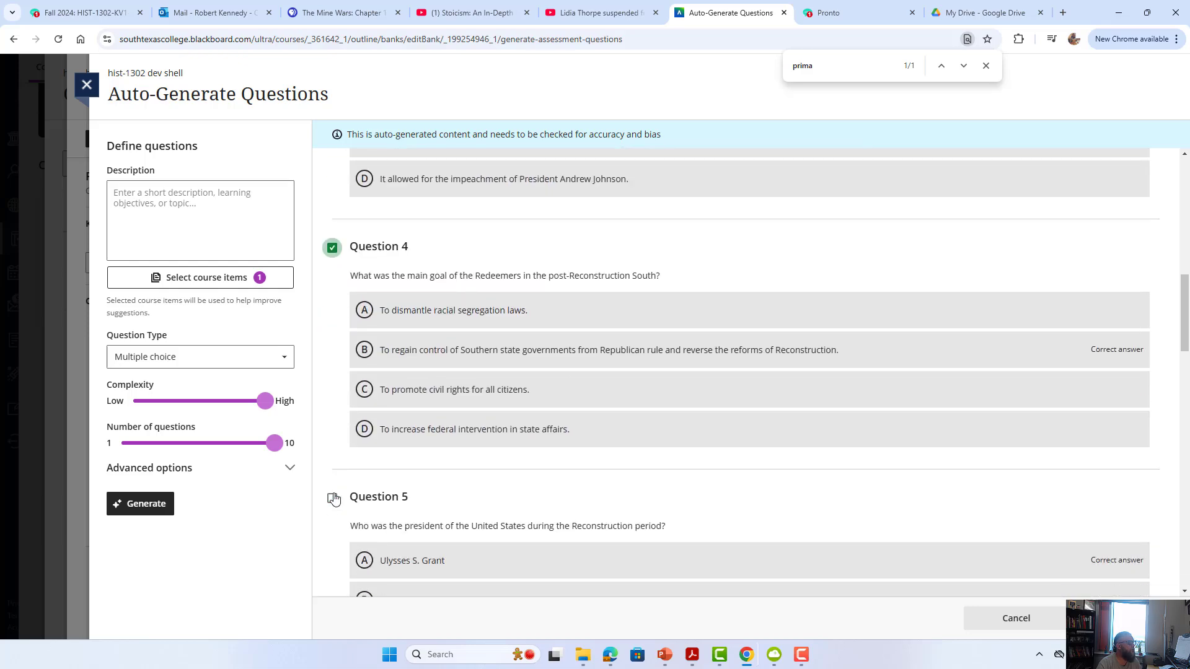
left_click(332, 498)
scroll(333, 505, "down", 5)
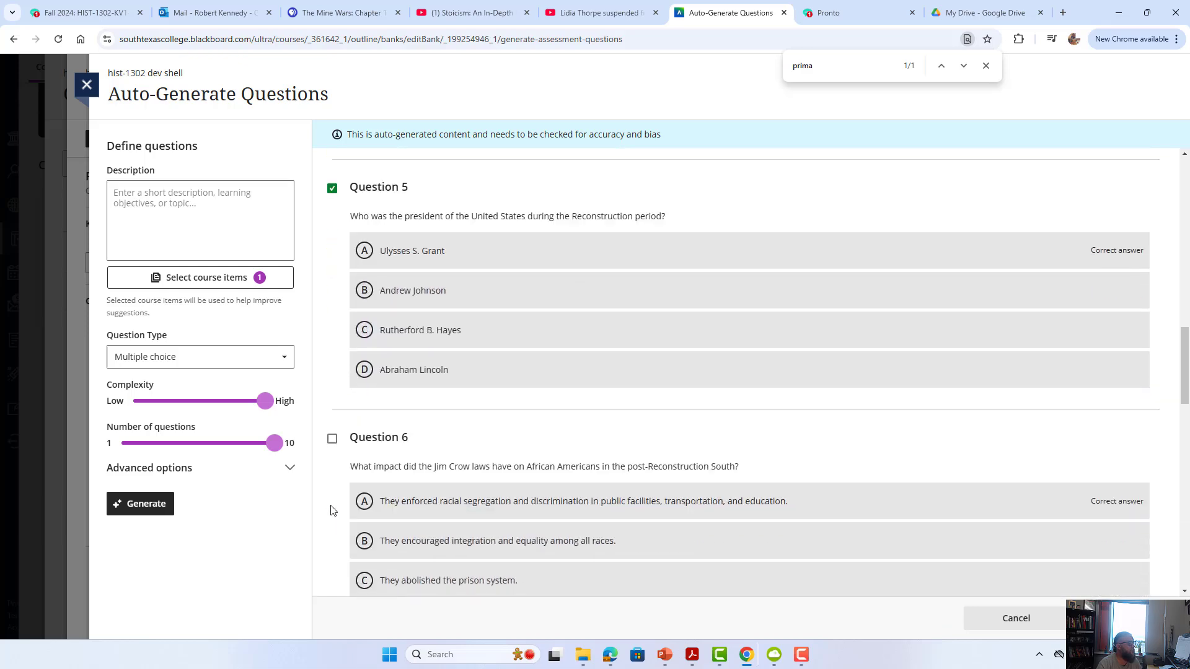
left_click(332, 438)
scroll(329, 448, "down", 4)
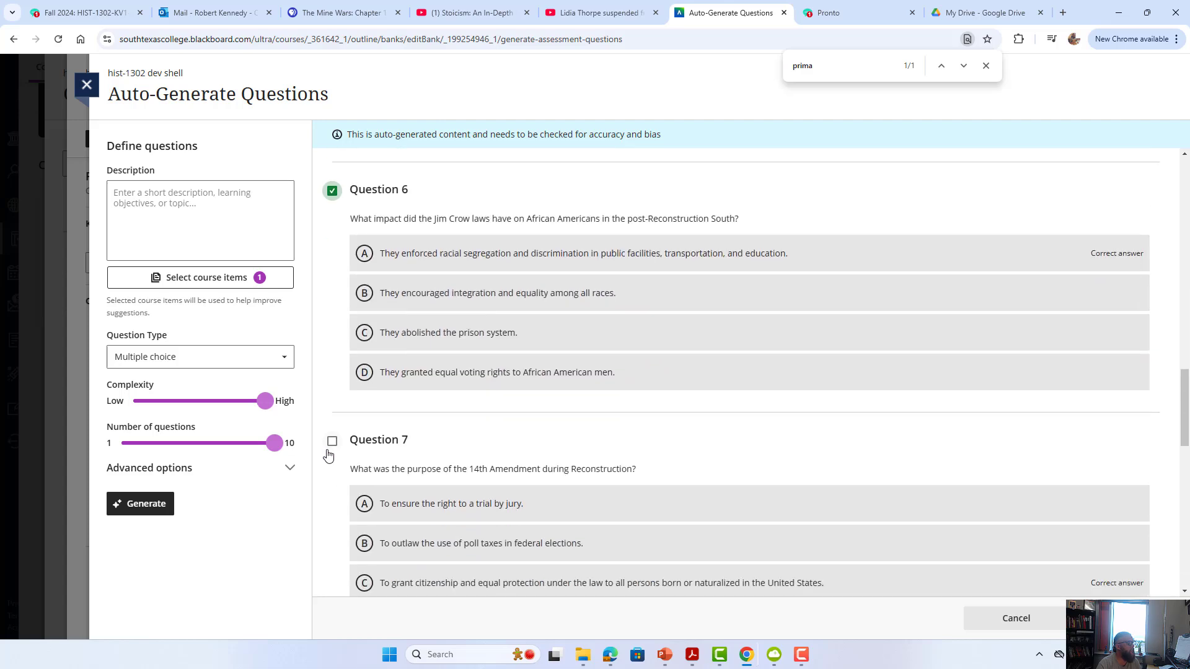
left_click(332, 442)
scroll(333, 448, "down", 2)
scroll(333, 447, "down", 2)
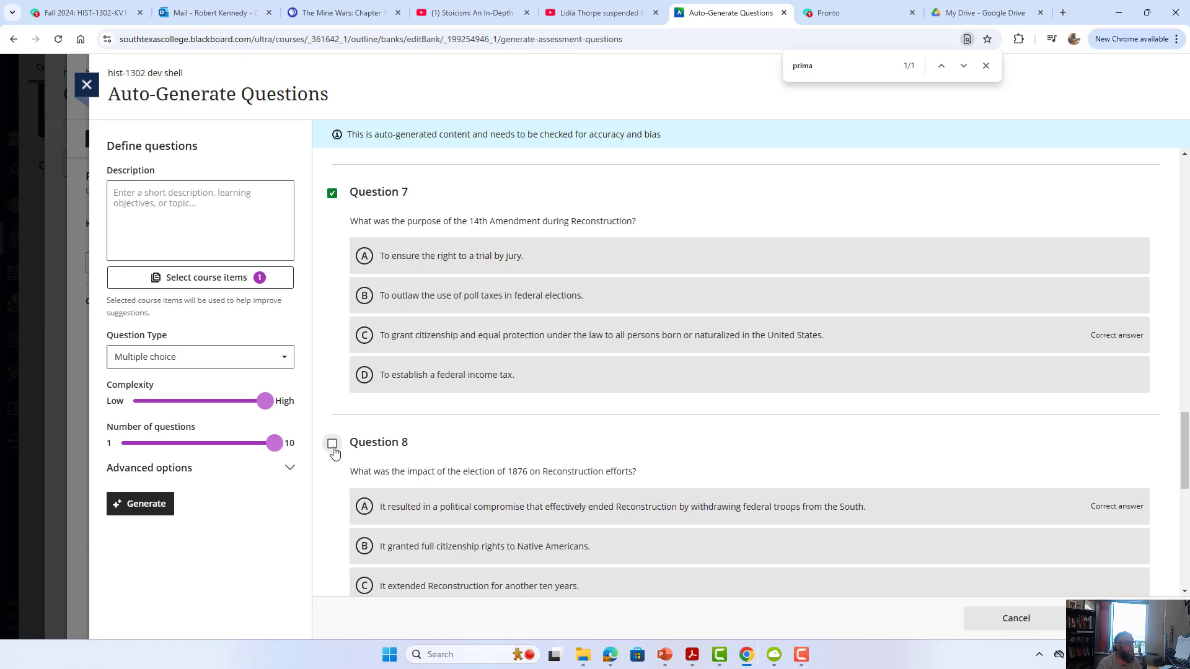
left_click(332, 443)
scroll(333, 453, "down", 3)
left_click(332, 508)
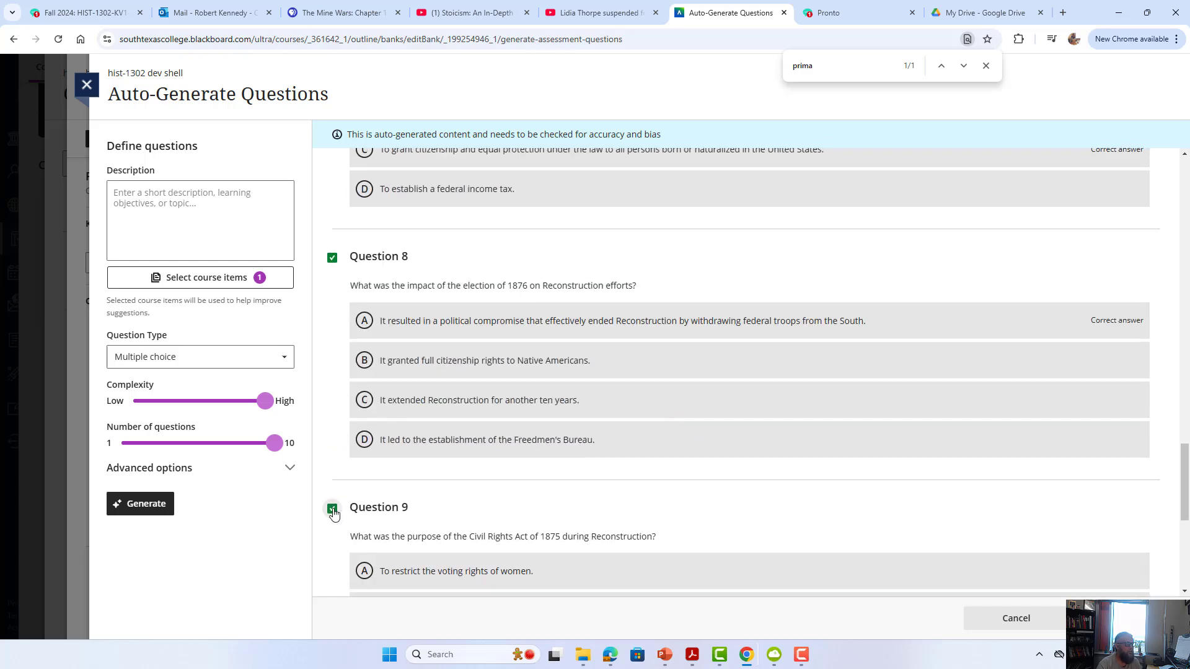
scroll(333, 511, "down", 3)
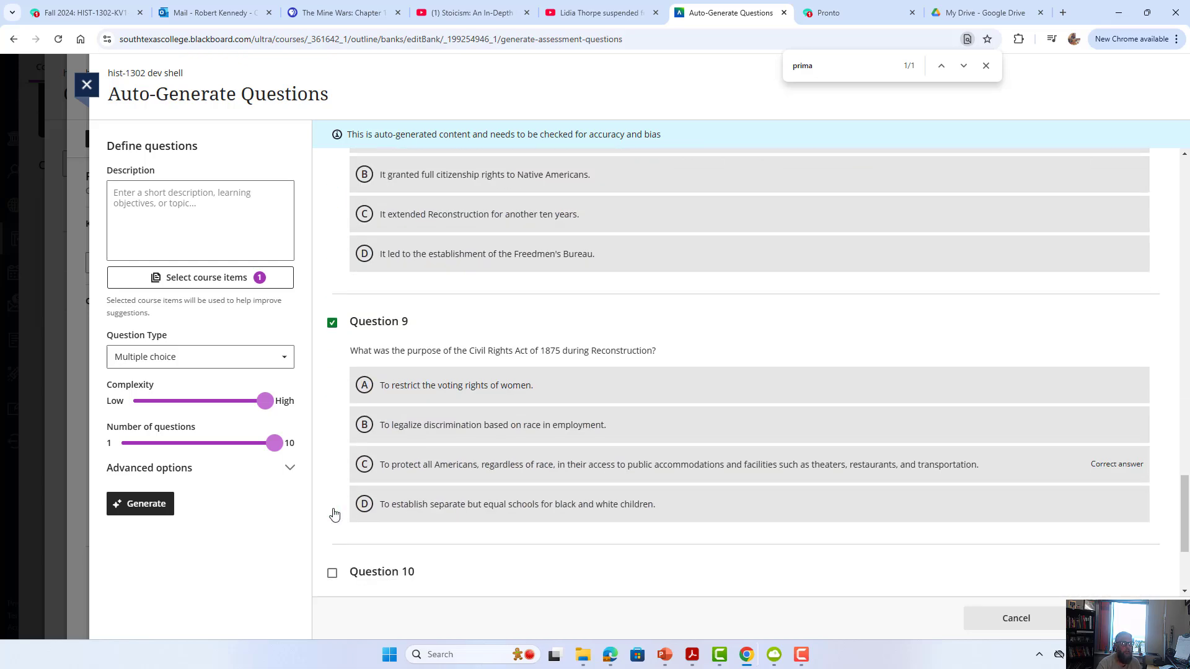
scroll(334, 514, "down", 2)
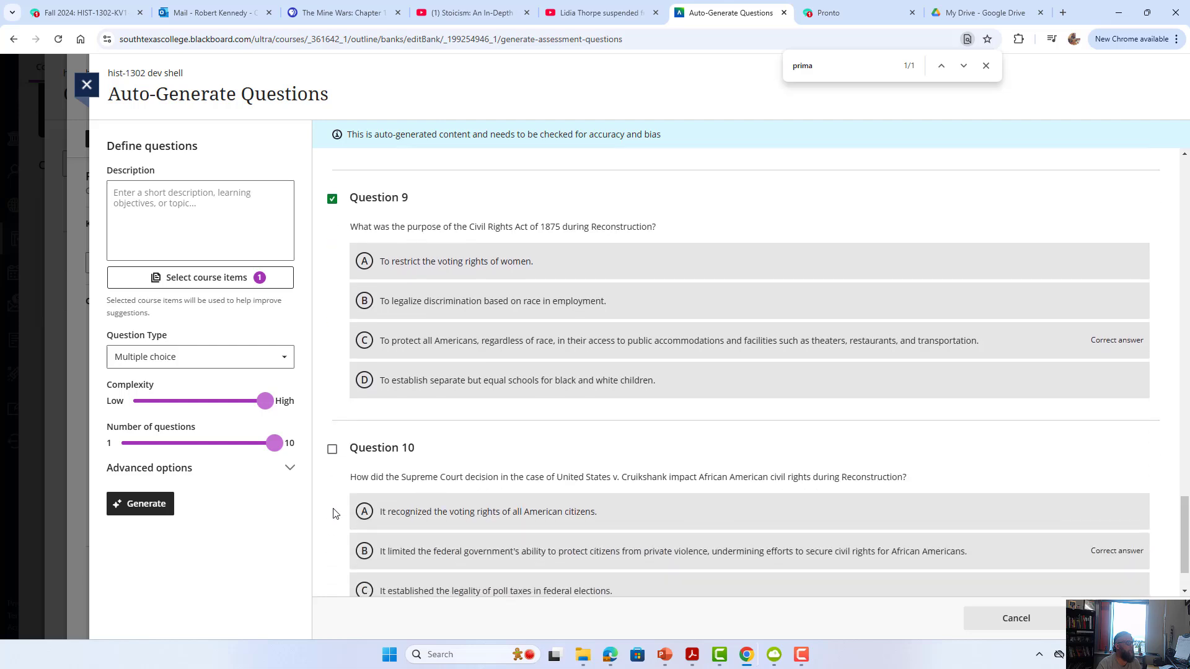
left_click(332, 456)
scroll(500, 462, "down", 1)
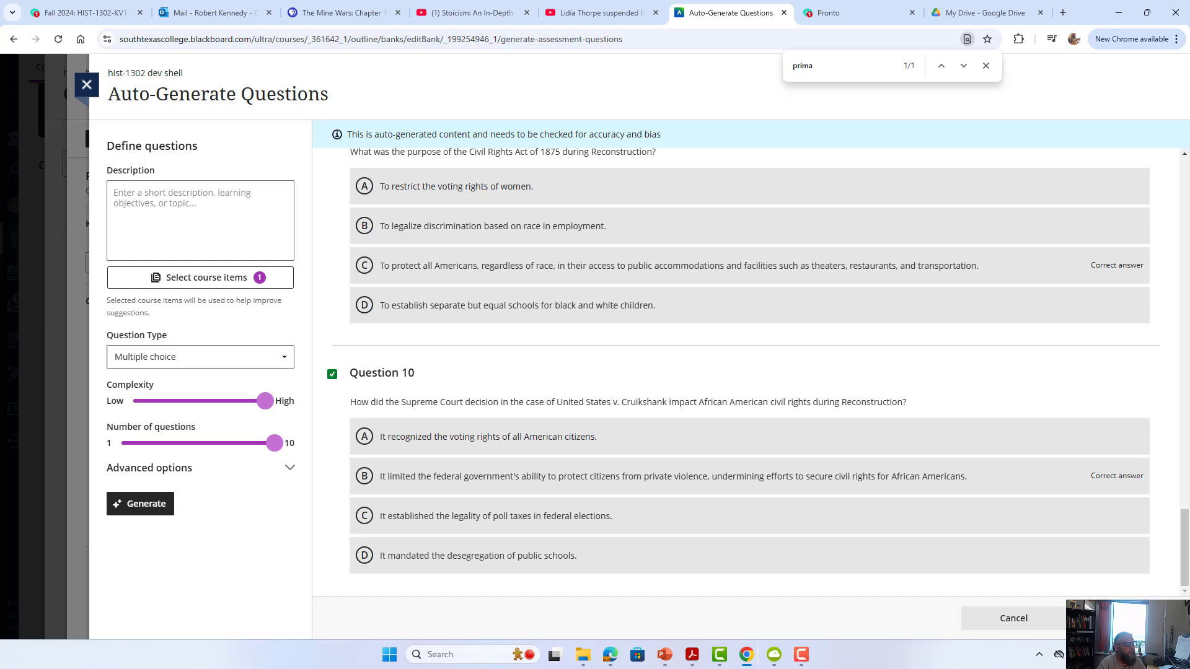
left_click(1109, 618)
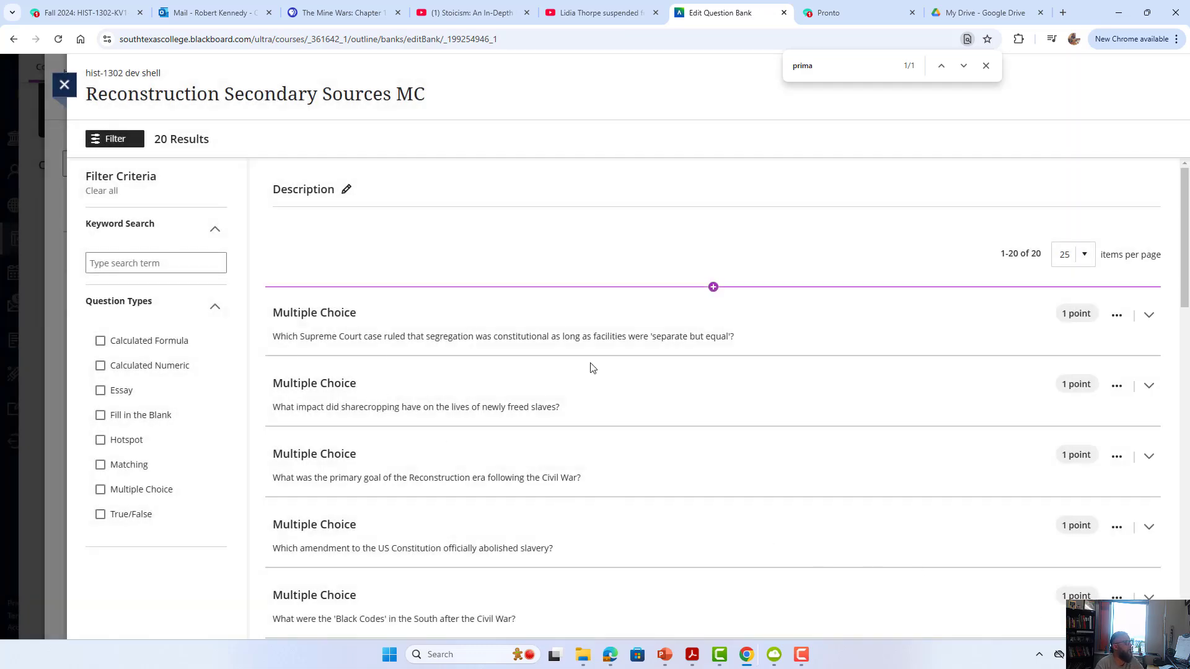
- Leave the question banks and create a new test between the Reconstruction Primary Sources and Unit Exam folders
left_click(65, 86)
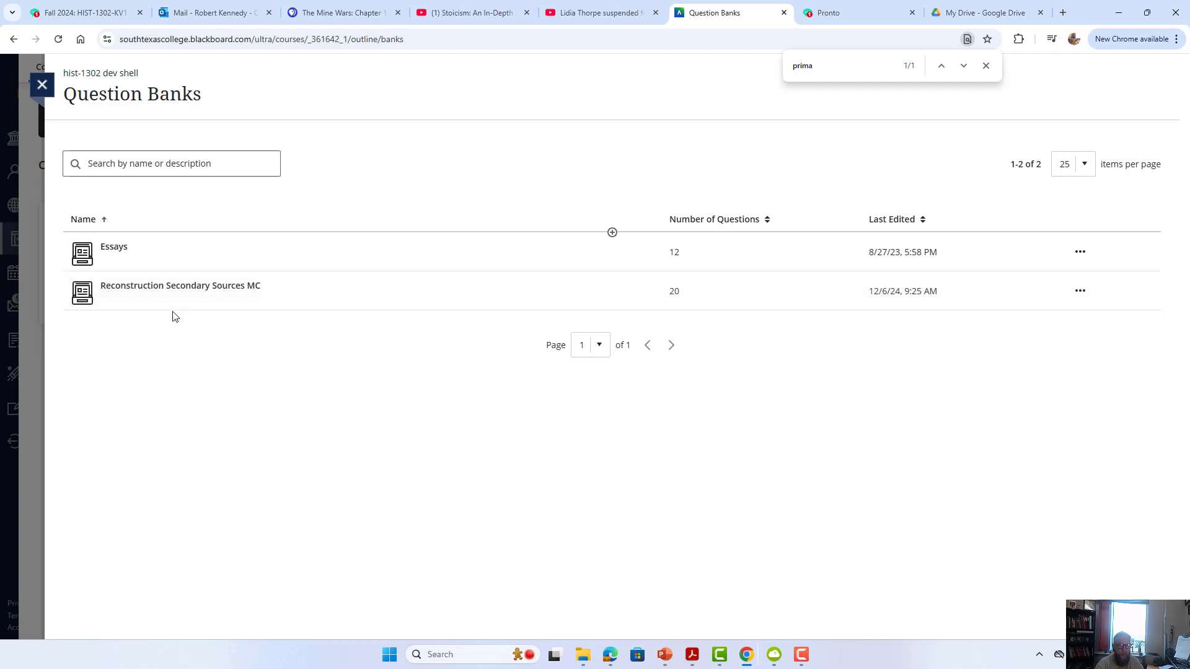
left_click(42, 85)
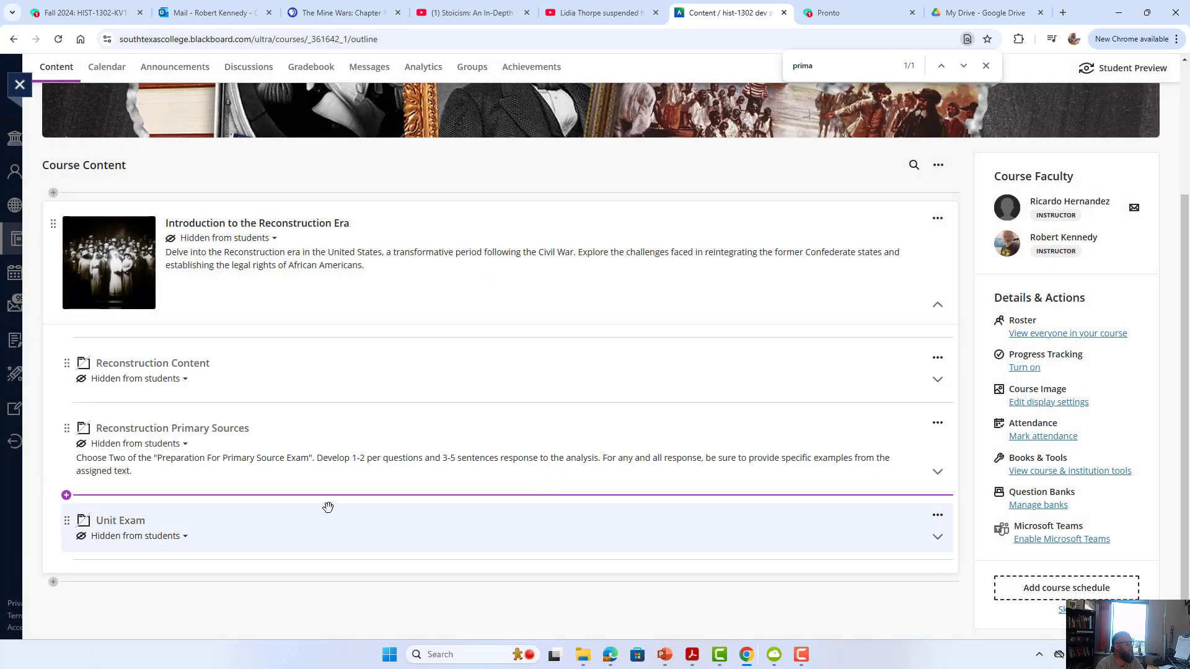
left_click(68, 495)
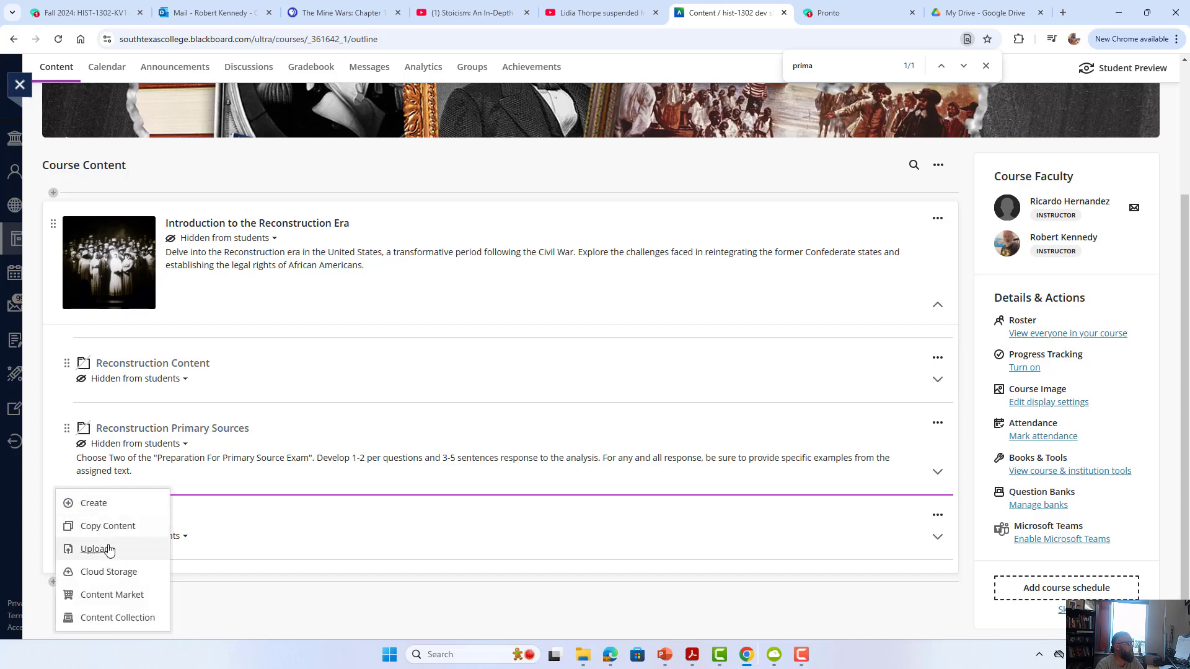
left_click(92, 503)
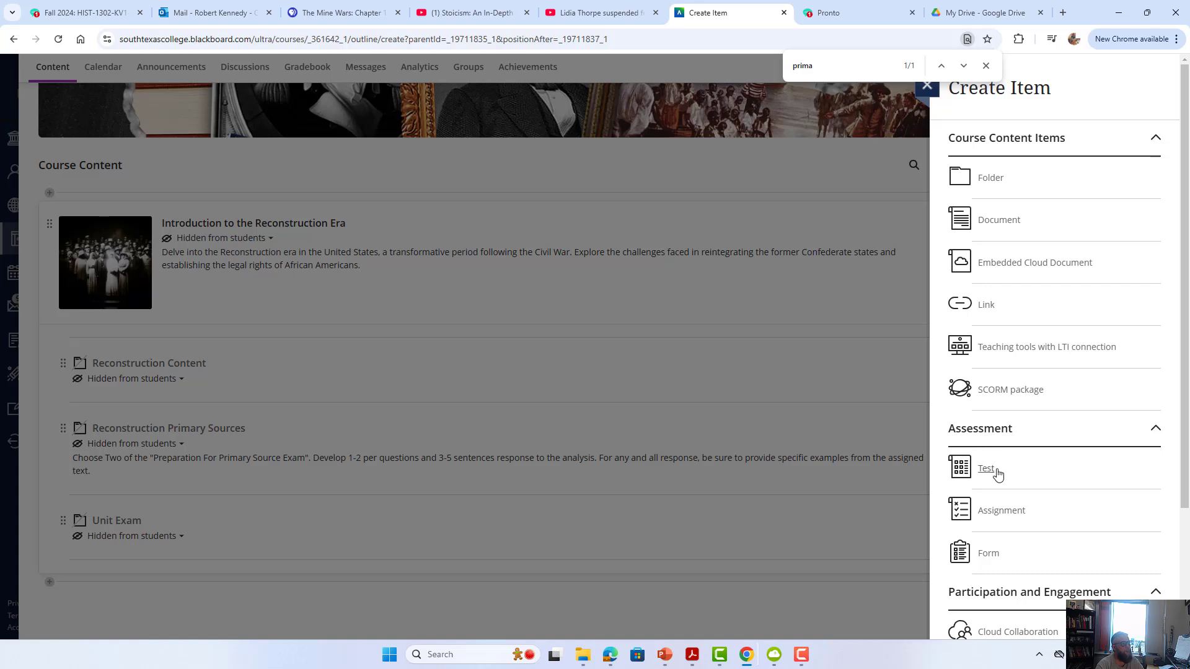
left_click(994, 473)
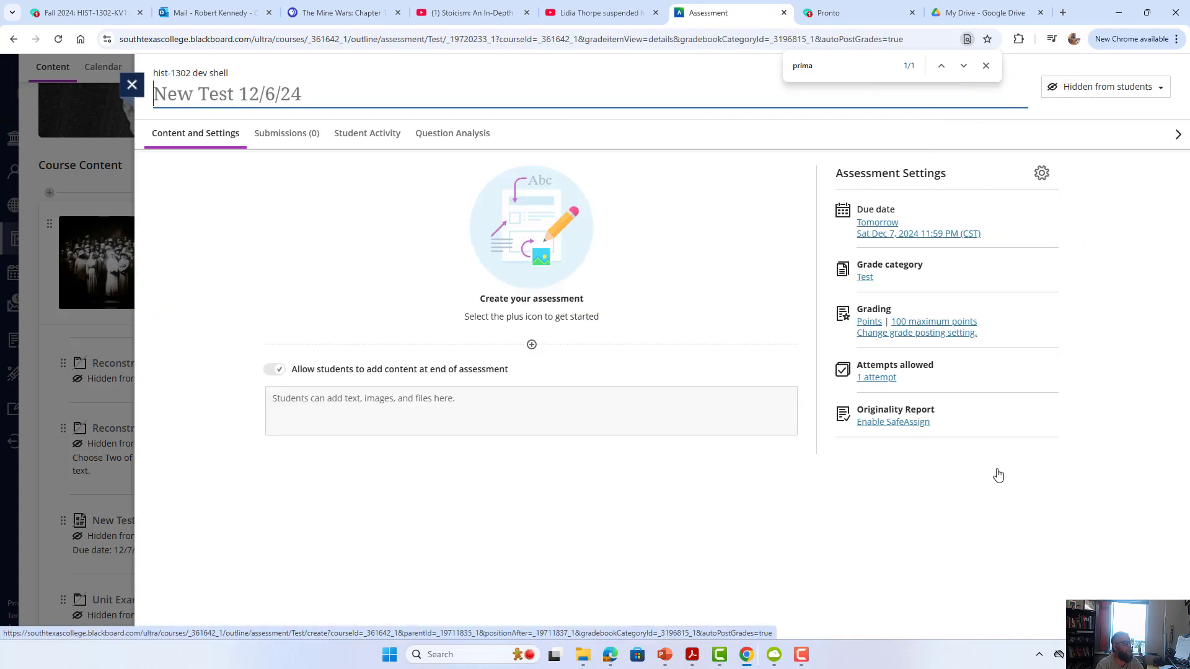
- Add a question pool to the new test containing all questions from the Reconstruction Secondary Sources MC bank
left_click(487, 347)
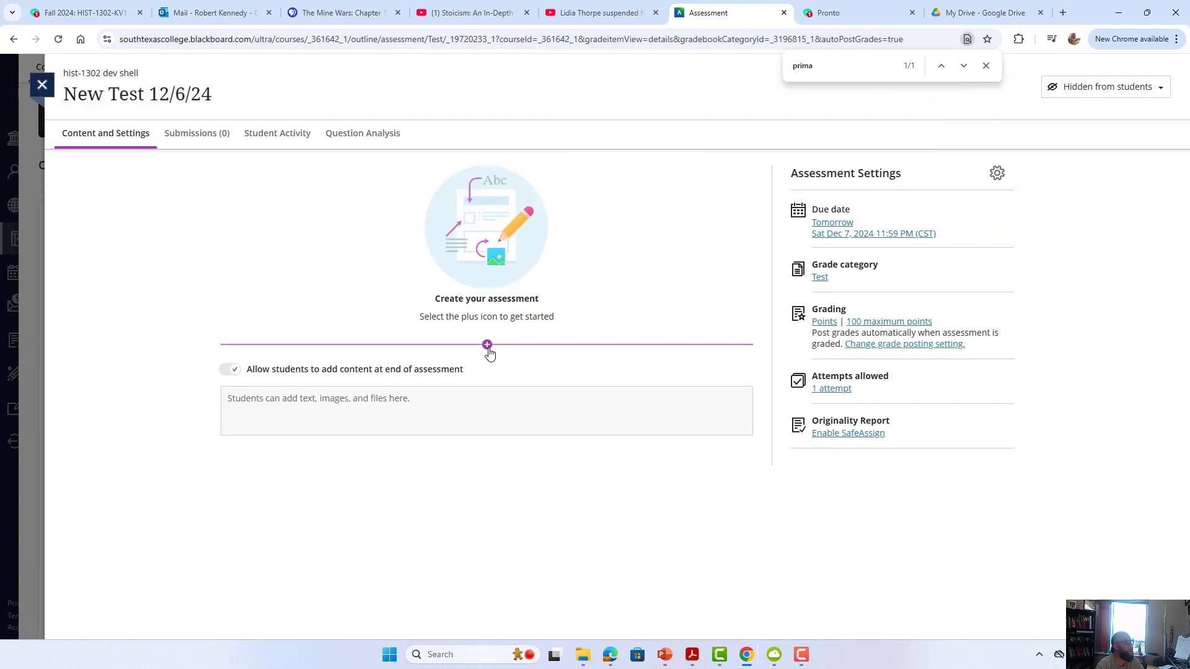
left_click(488, 345)
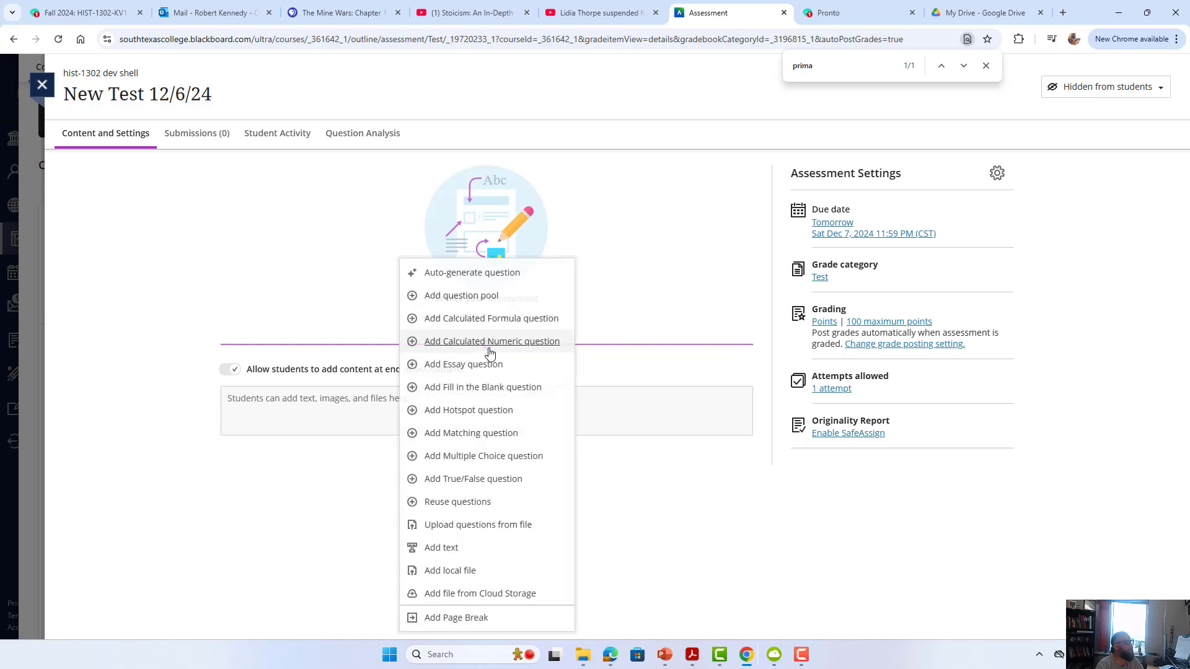
left_click(451, 296)
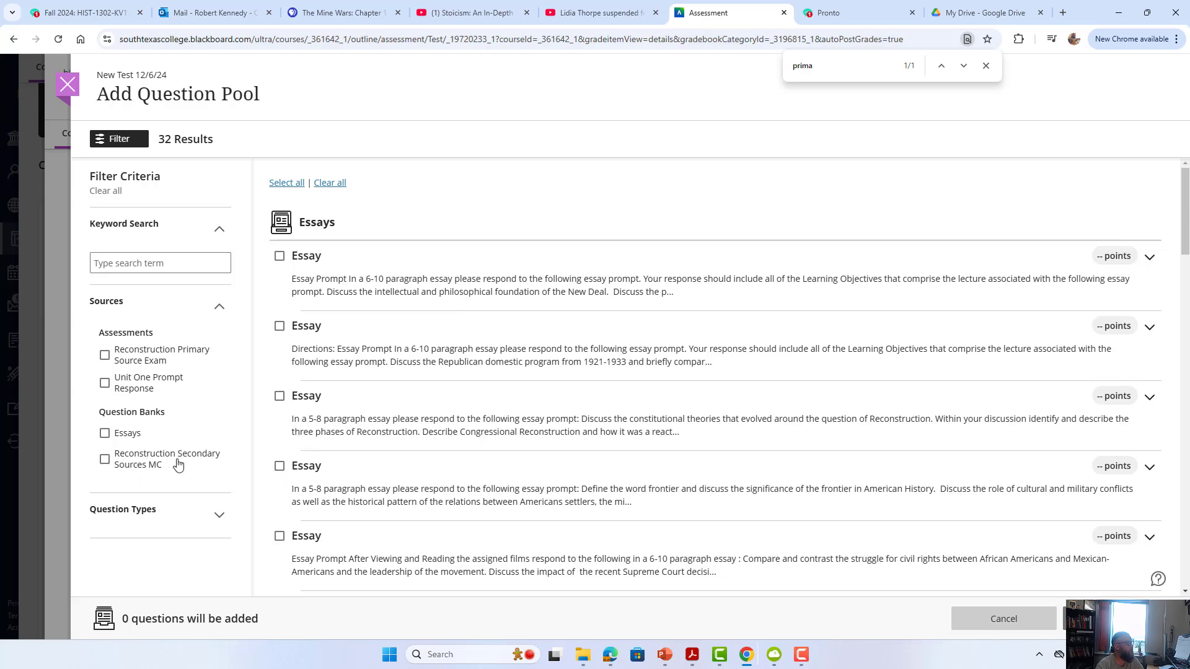
left_click(105, 459)
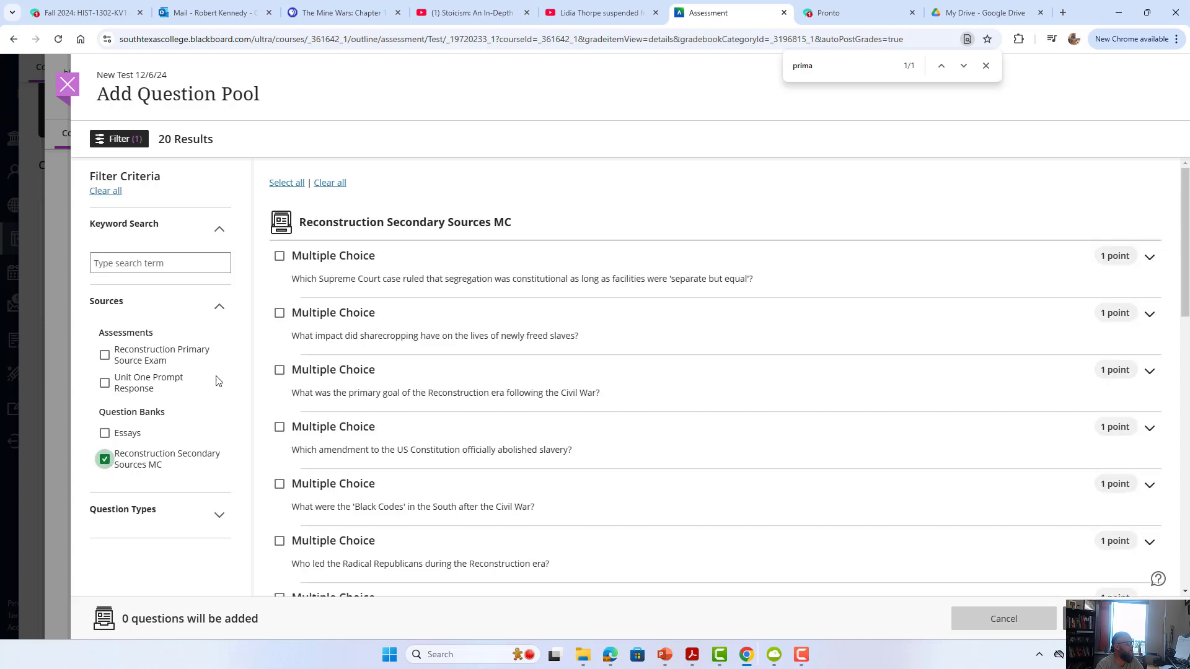
left_click(291, 183)
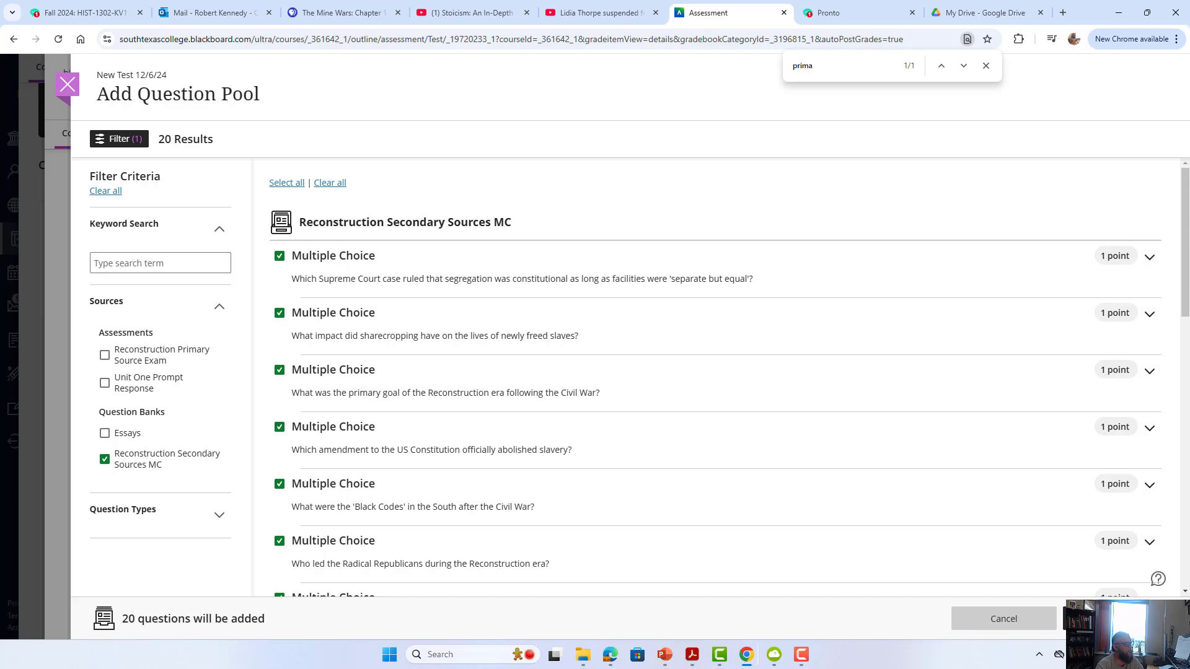
left_click(1116, 619)
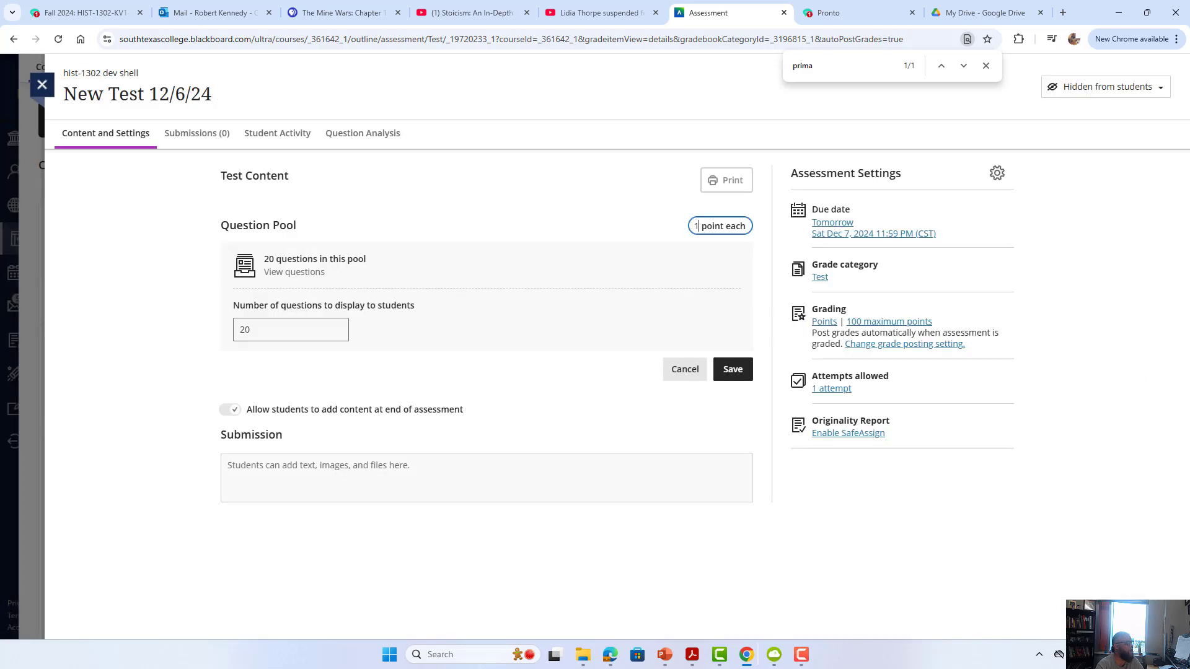
- Set the question pool to display 5 questions to students and save it
left_click(322, 330)
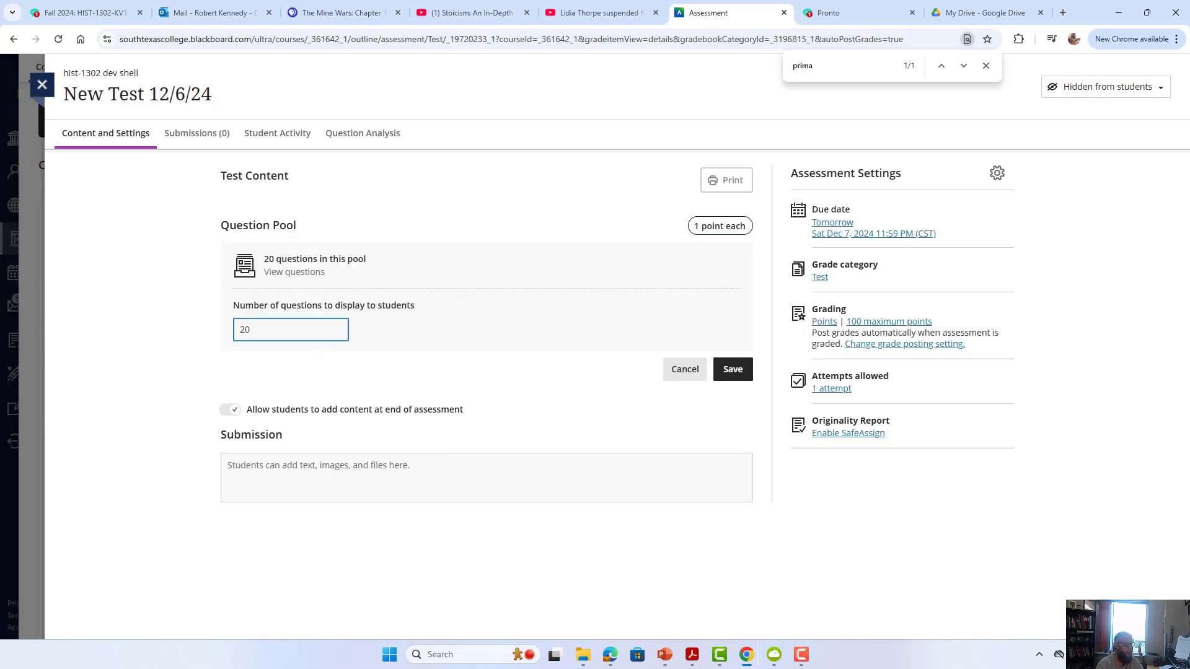
key("BackSpace")
key("BackSpace")
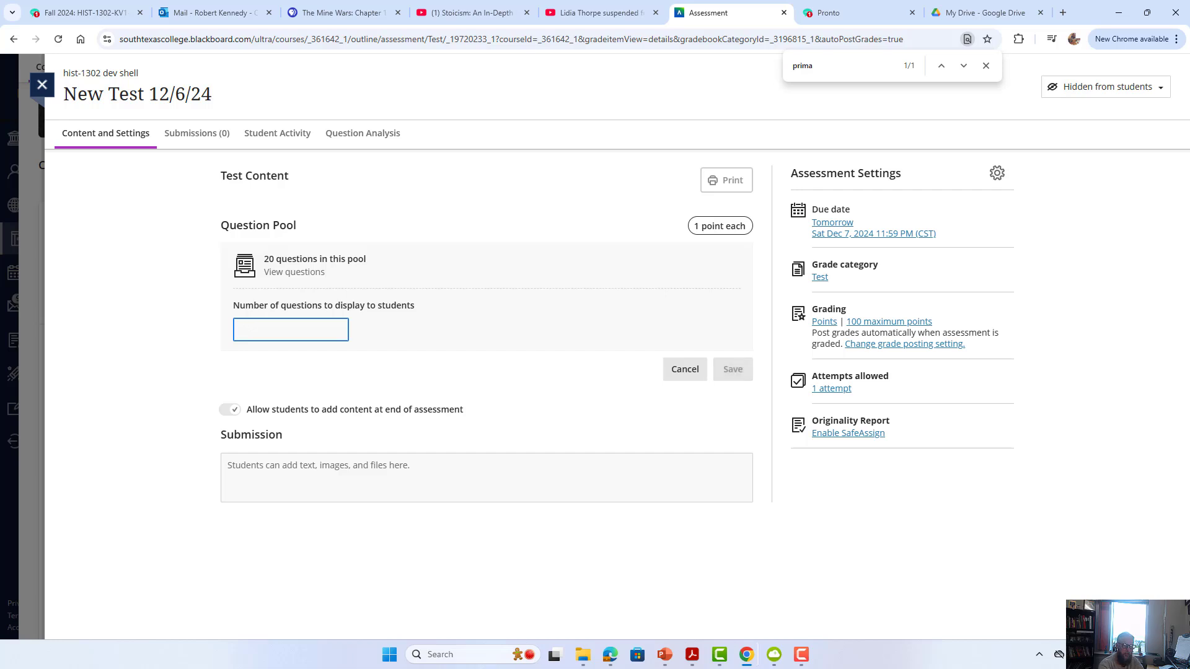
type("5")
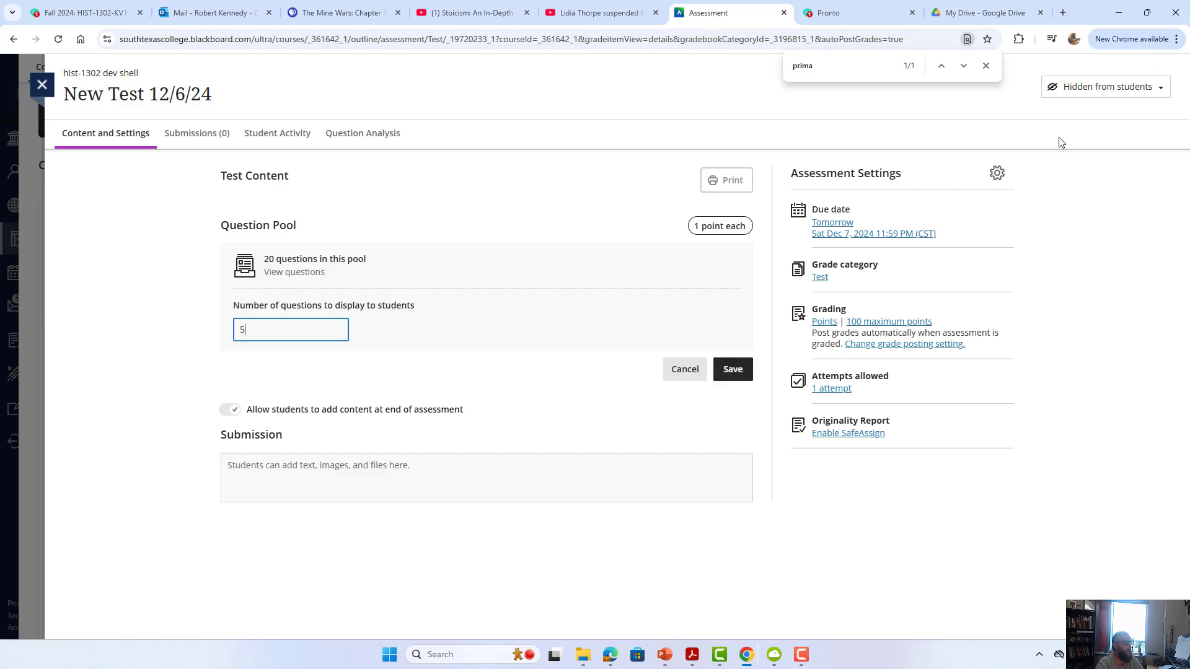
left_click(731, 377)
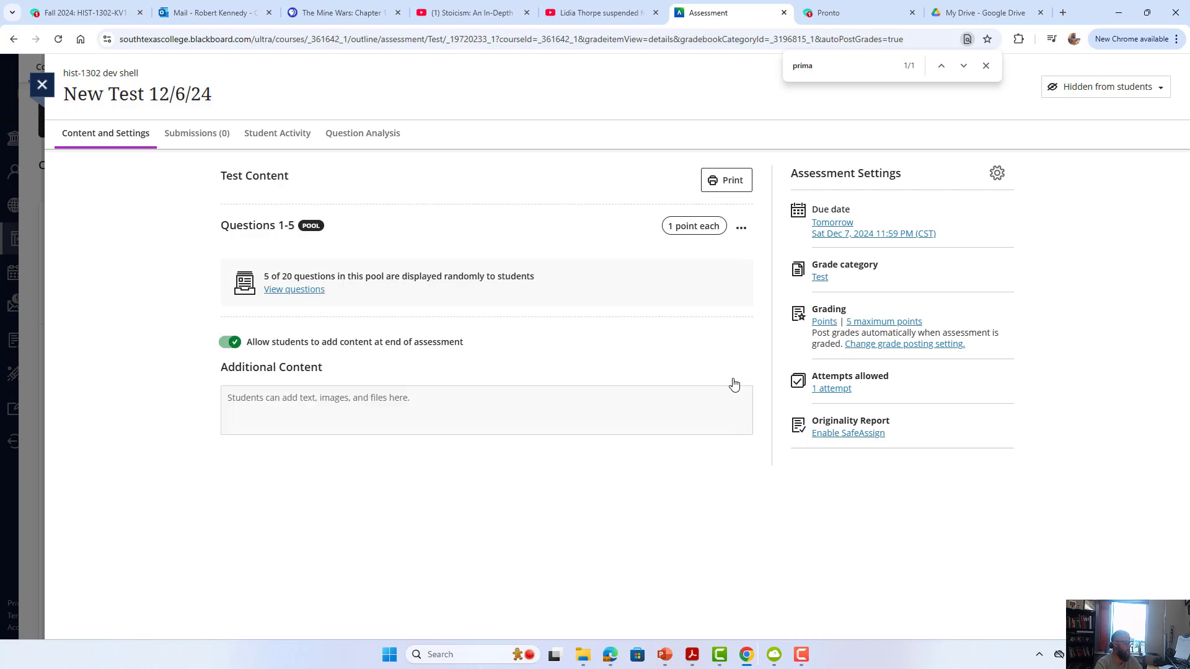